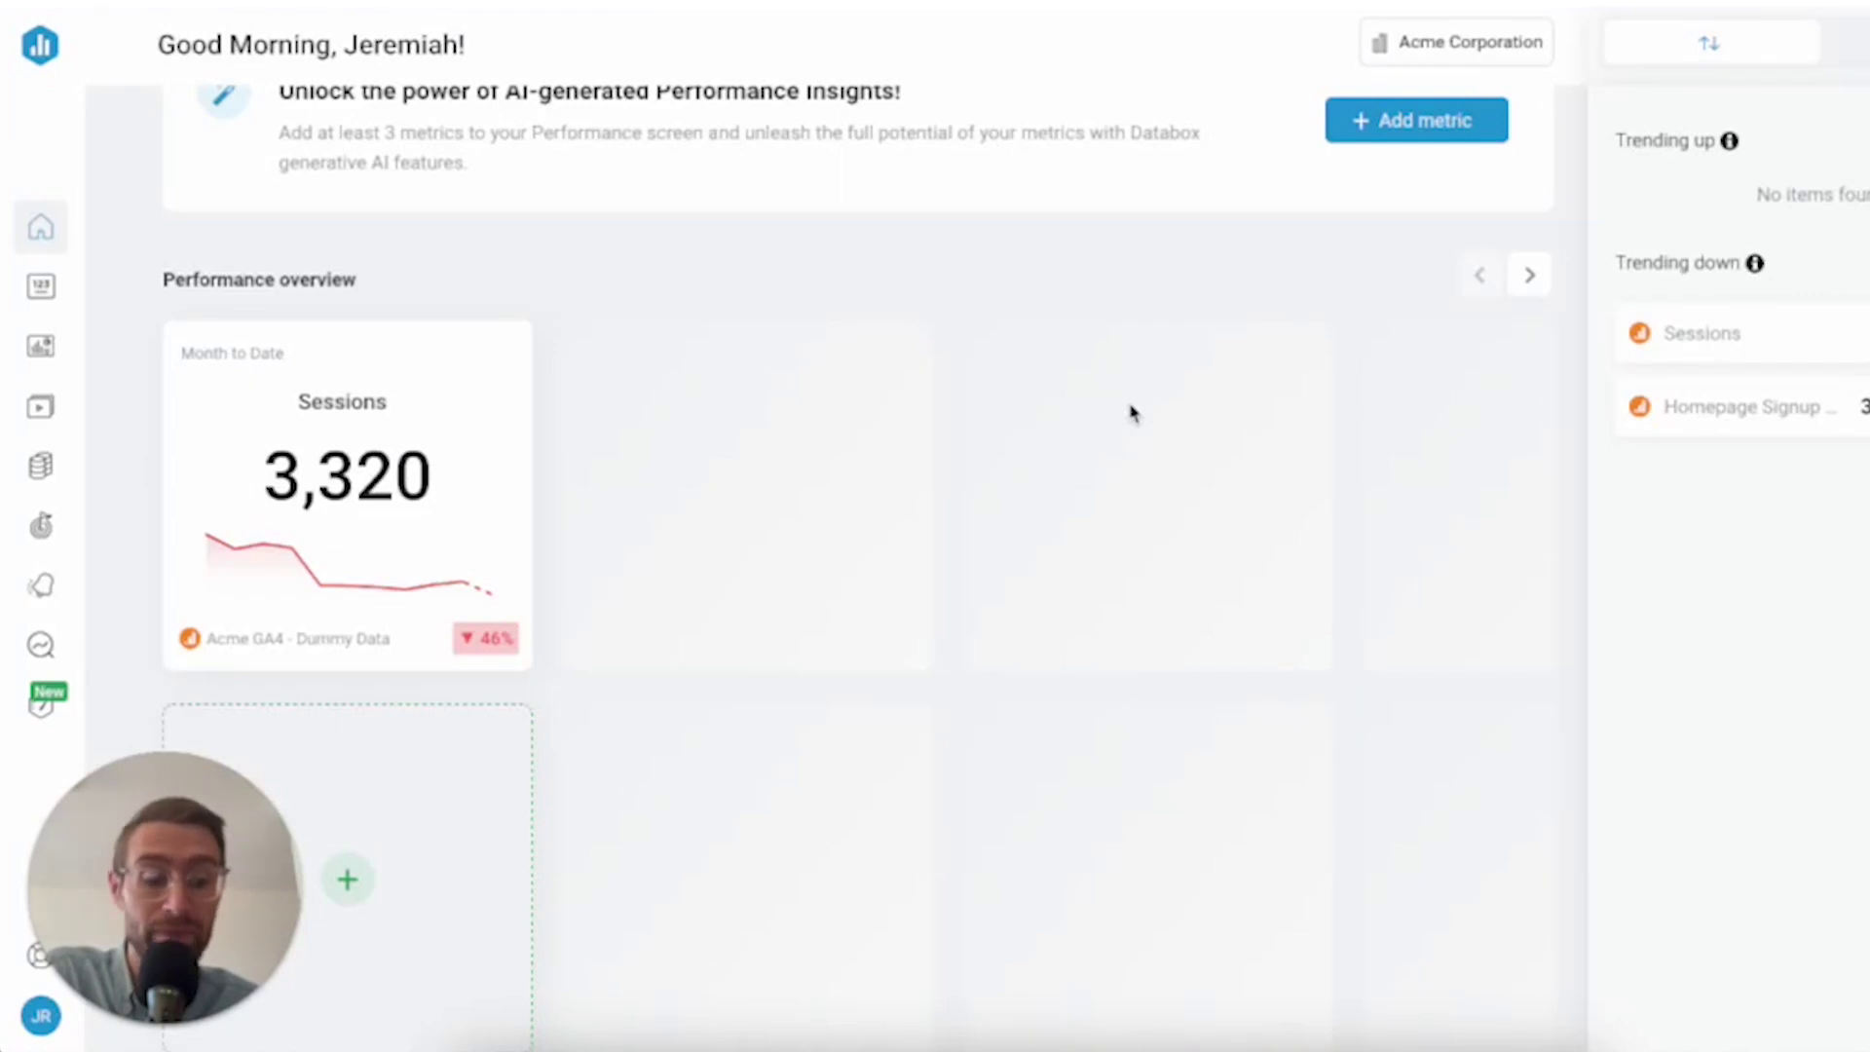
Go to the Home performance screen showing the Month to Date Sessions card (3,320, down 46%)
{"action": "left_click", "coordinate": [42, 232]}
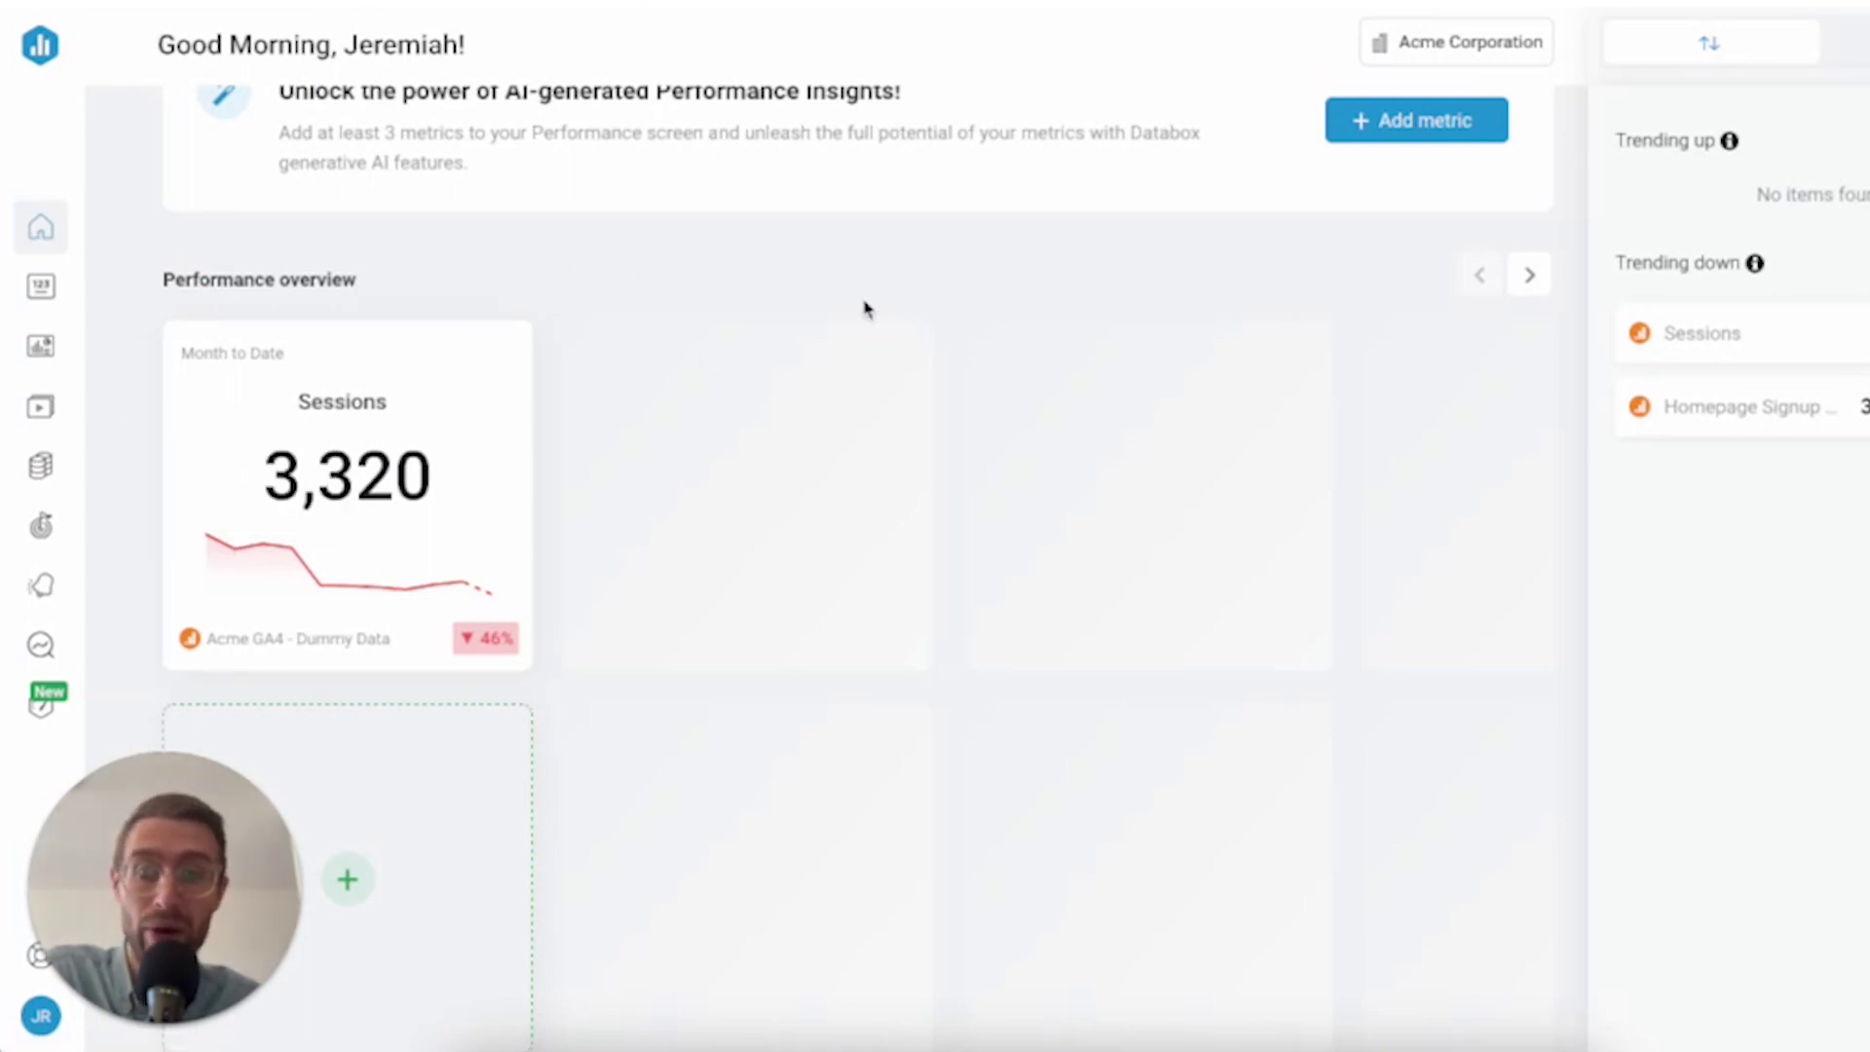
{"action": "scroll", "coordinate": [864, 308], "scroll_direction": "up", "scroll_amount": 1}
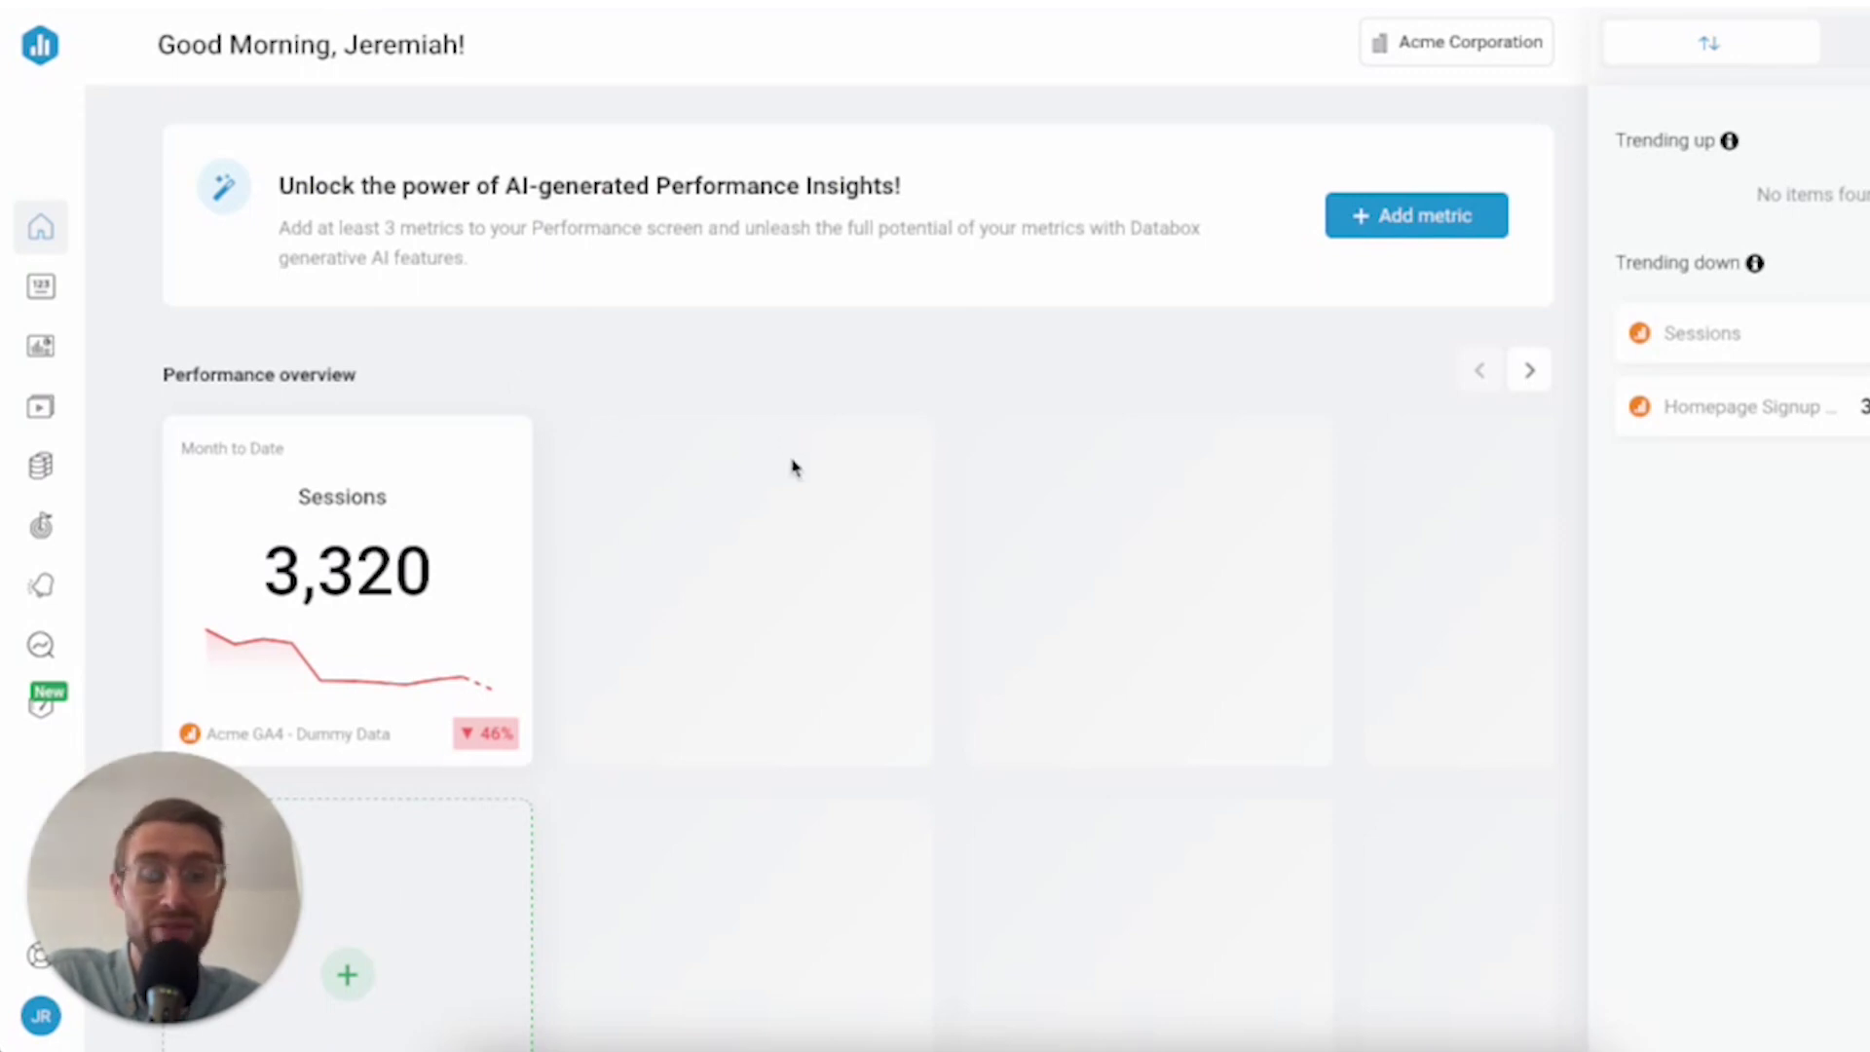
{"action": "scroll", "coordinate": [792, 468], "scroll_direction": "down", "scroll_amount": 5}
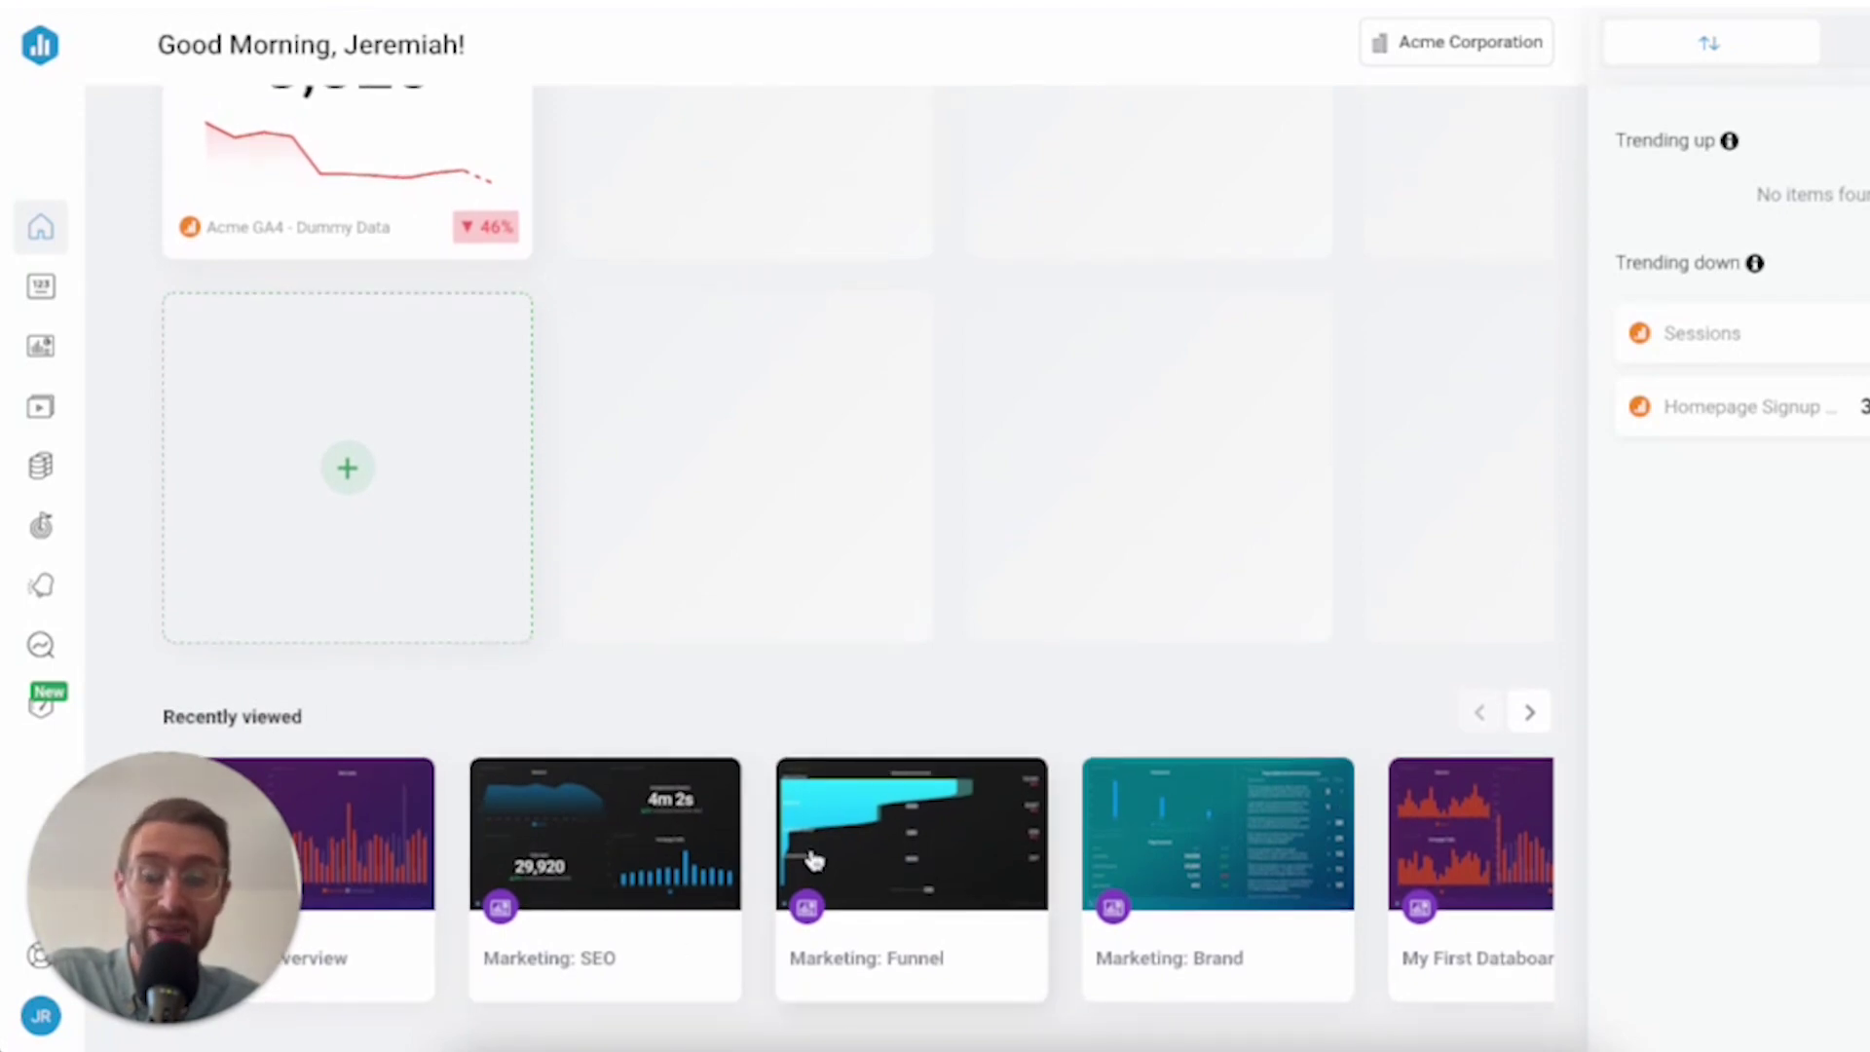
{"action": "scroll", "coordinate": [958, 749], "scroll_direction": "up", "scroll_amount": 1}
{"action": "scroll", "coordinate": [958, 740], "scroll_direction": "up", "scroll_amount": 5}
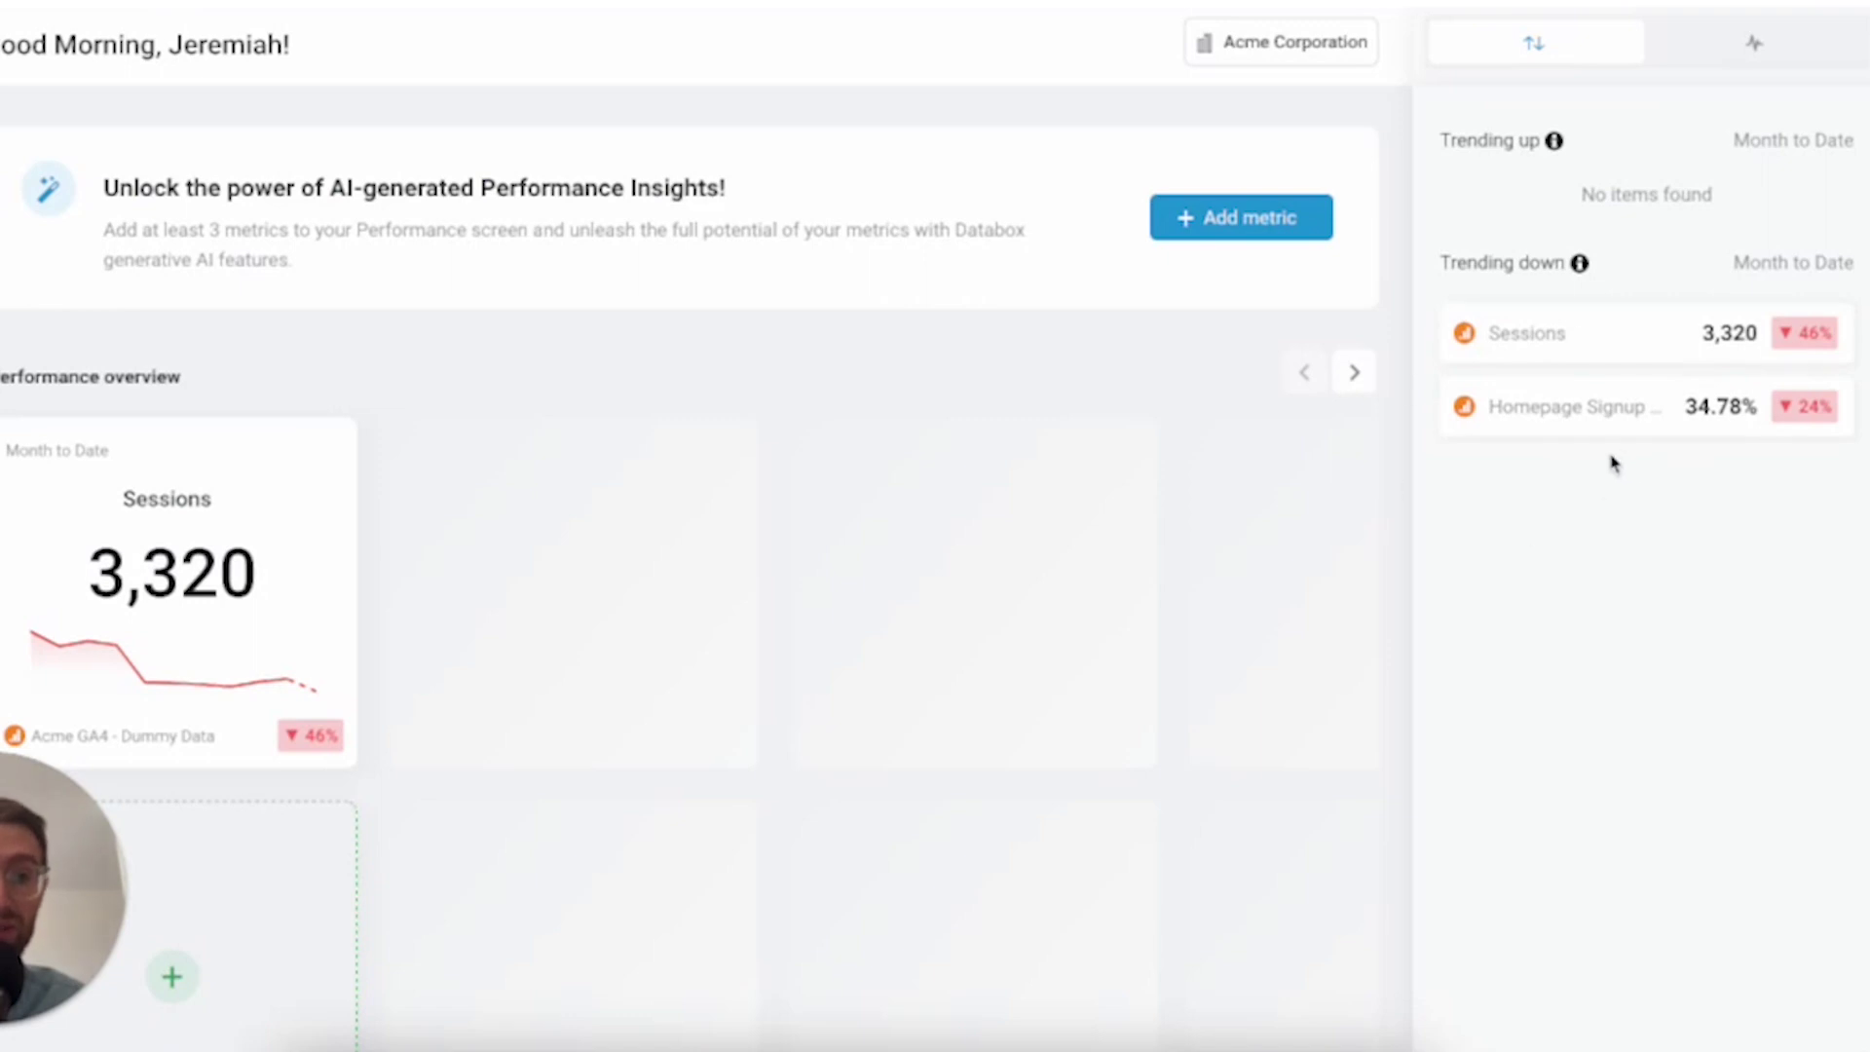
{"action": "left_click", "coordinate": [1782, 50]}
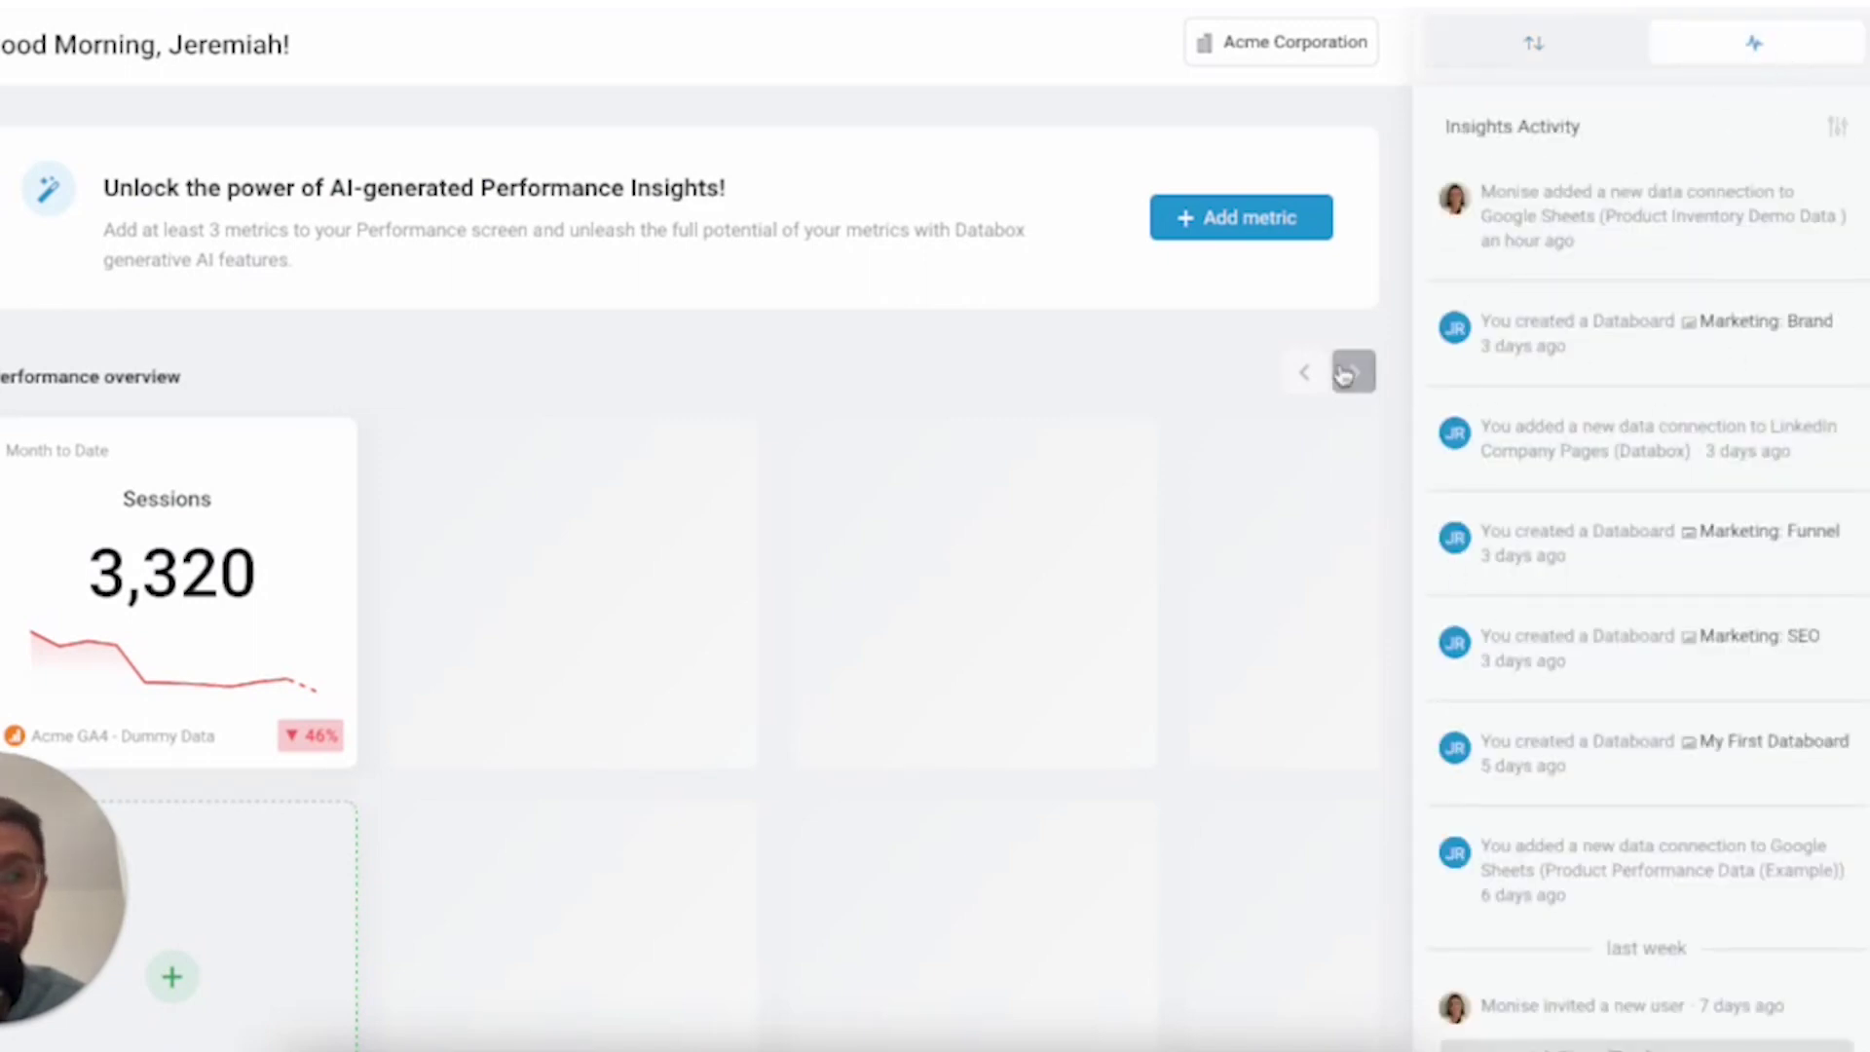
{"action": "left_click", "coordinate": [1534, 43]}
{"action": "scroll", "coordinate": [1036, 521], "scroll_direction": "down", "scroll_amount": 1}
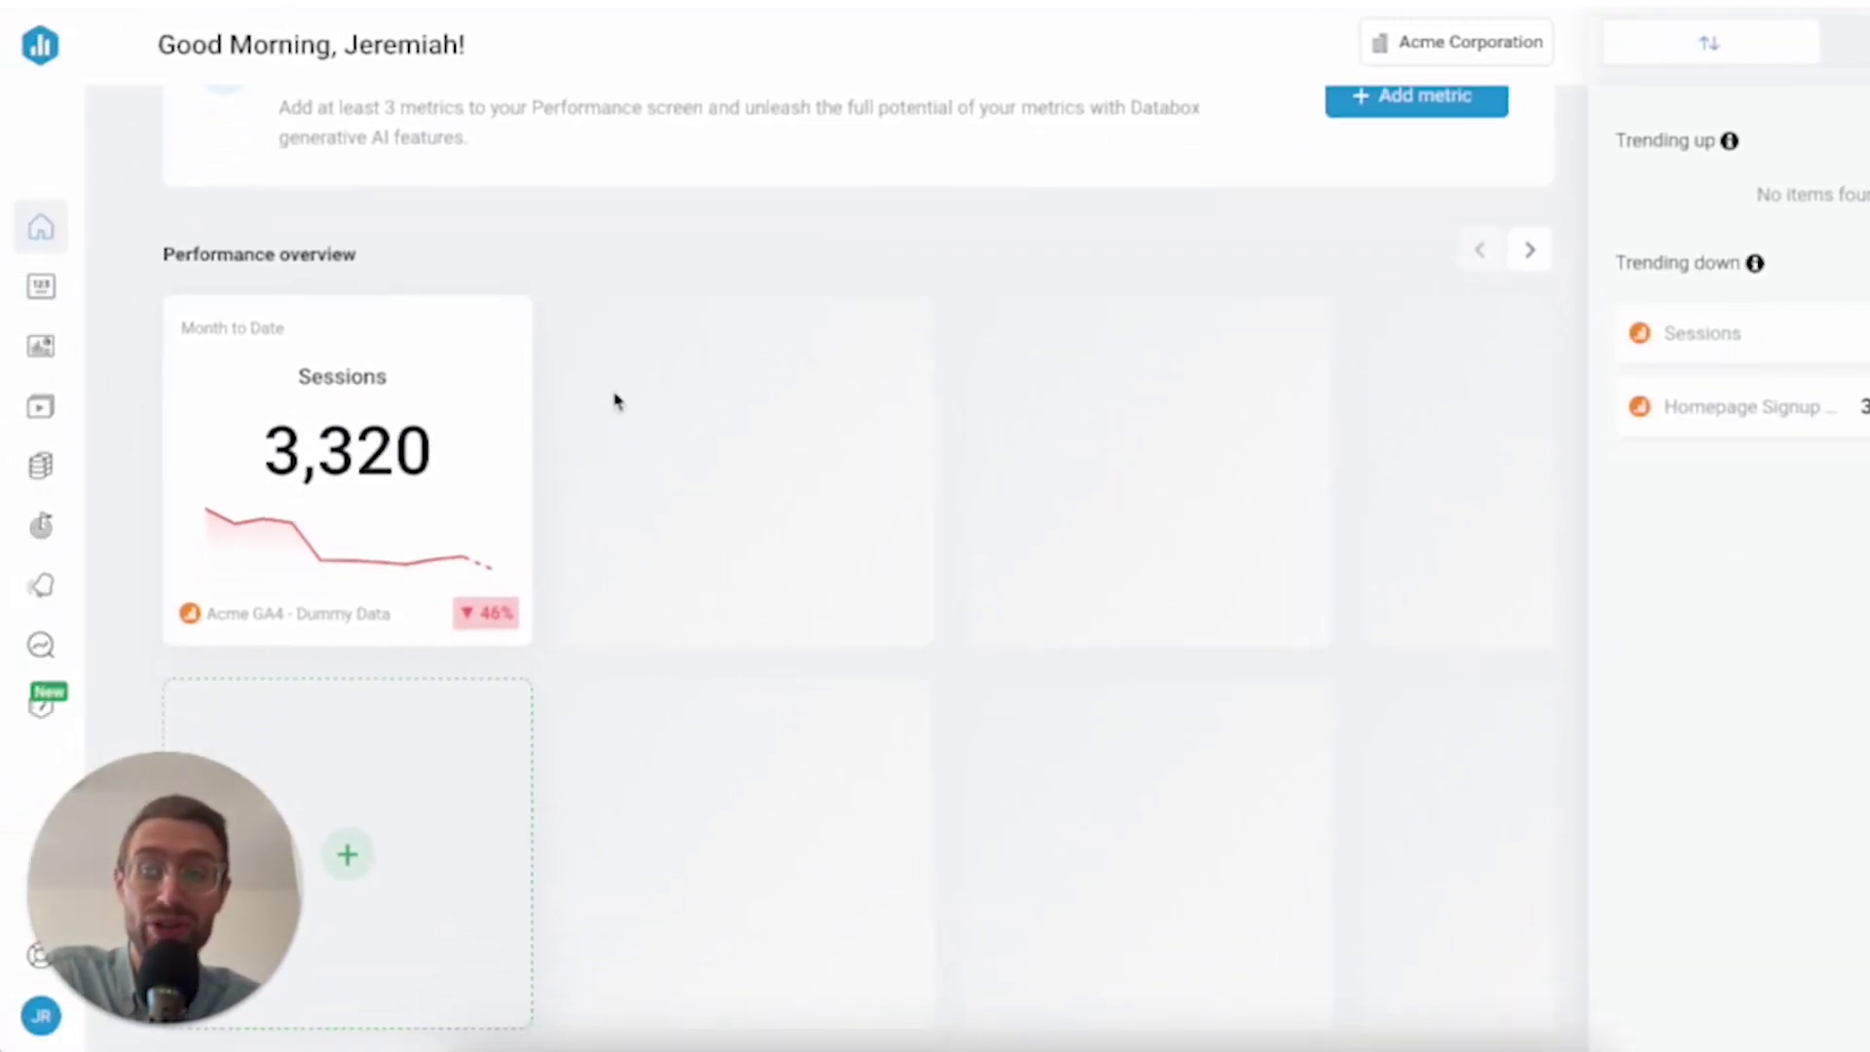
{"action": "scroll", "coordinate": [693, 470], "scroll_direction": "down", "scroll_amount": 1}
{"action": "scroll", "coordinate": [693, 471], "scroll_direction": "down", "scroll_amount": 1}
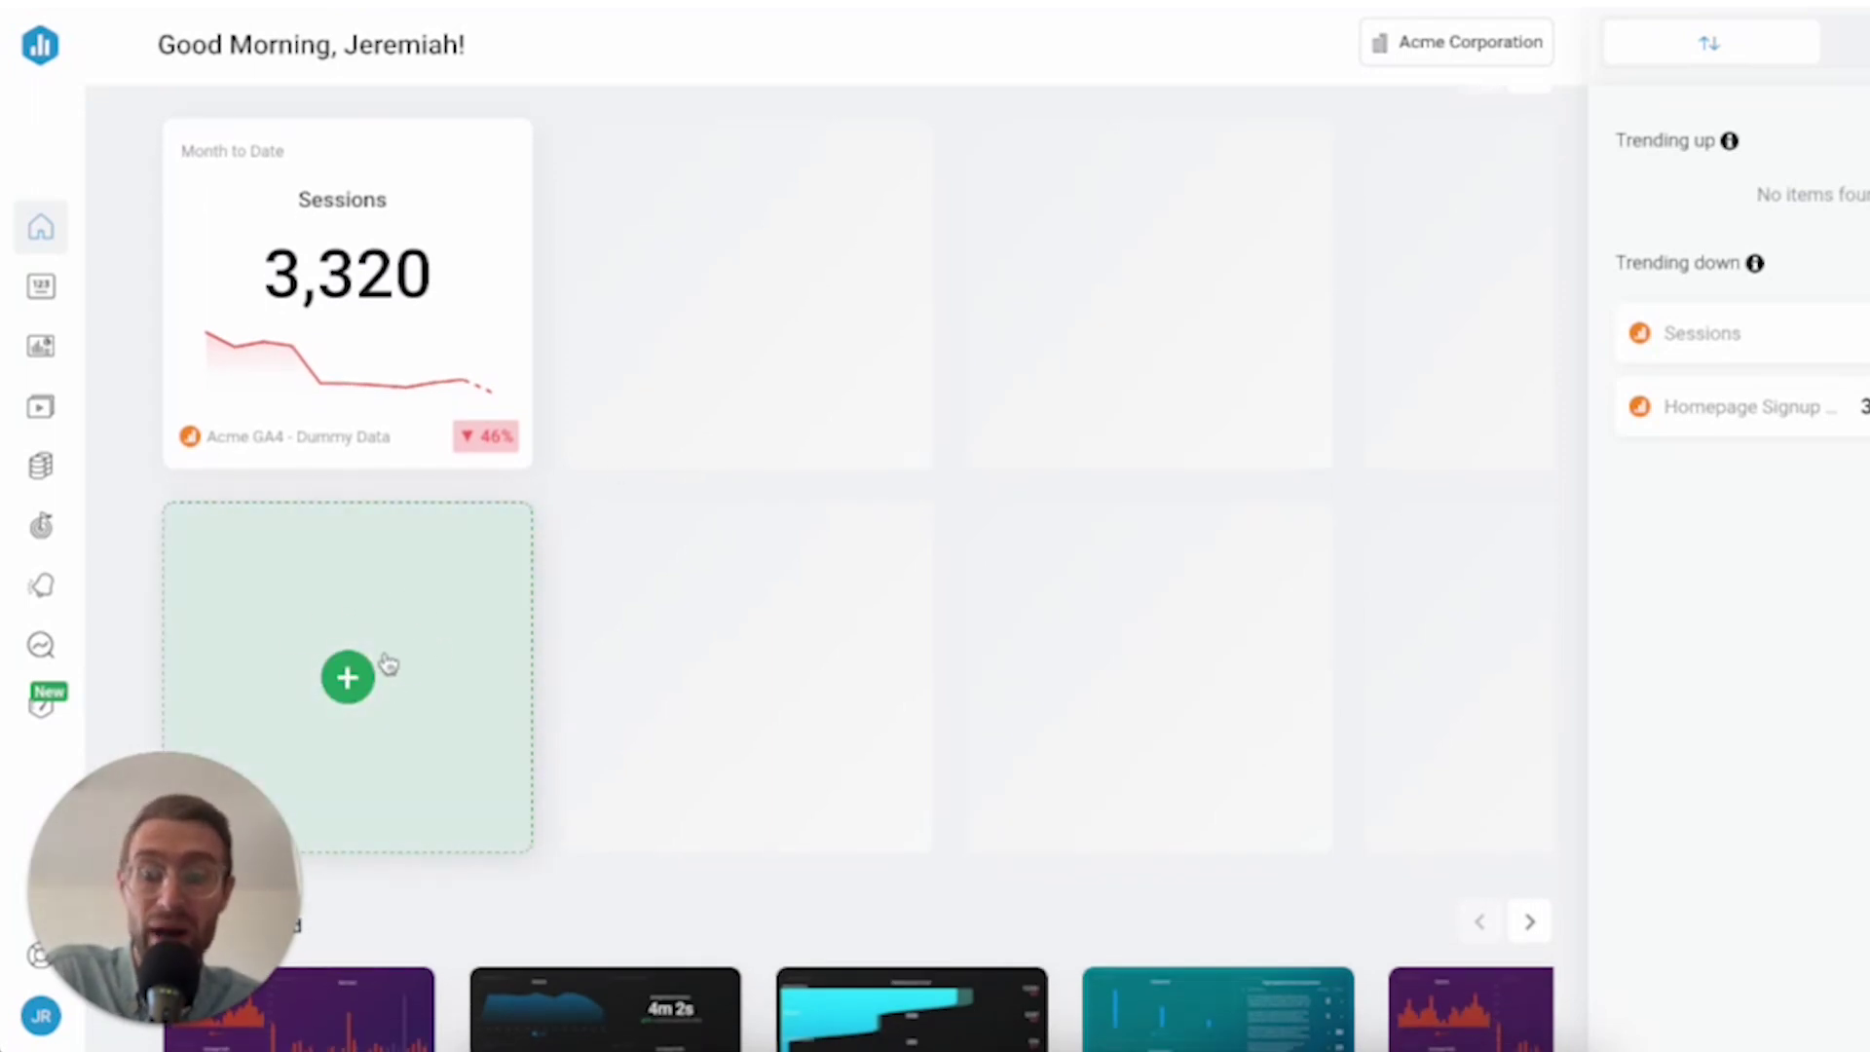
Fill the empty tile with HubSpot CRM's Deals Created metric (162 Month to Date, down 12%)
{"action": "left_click", "coordinate": [385, 661]}
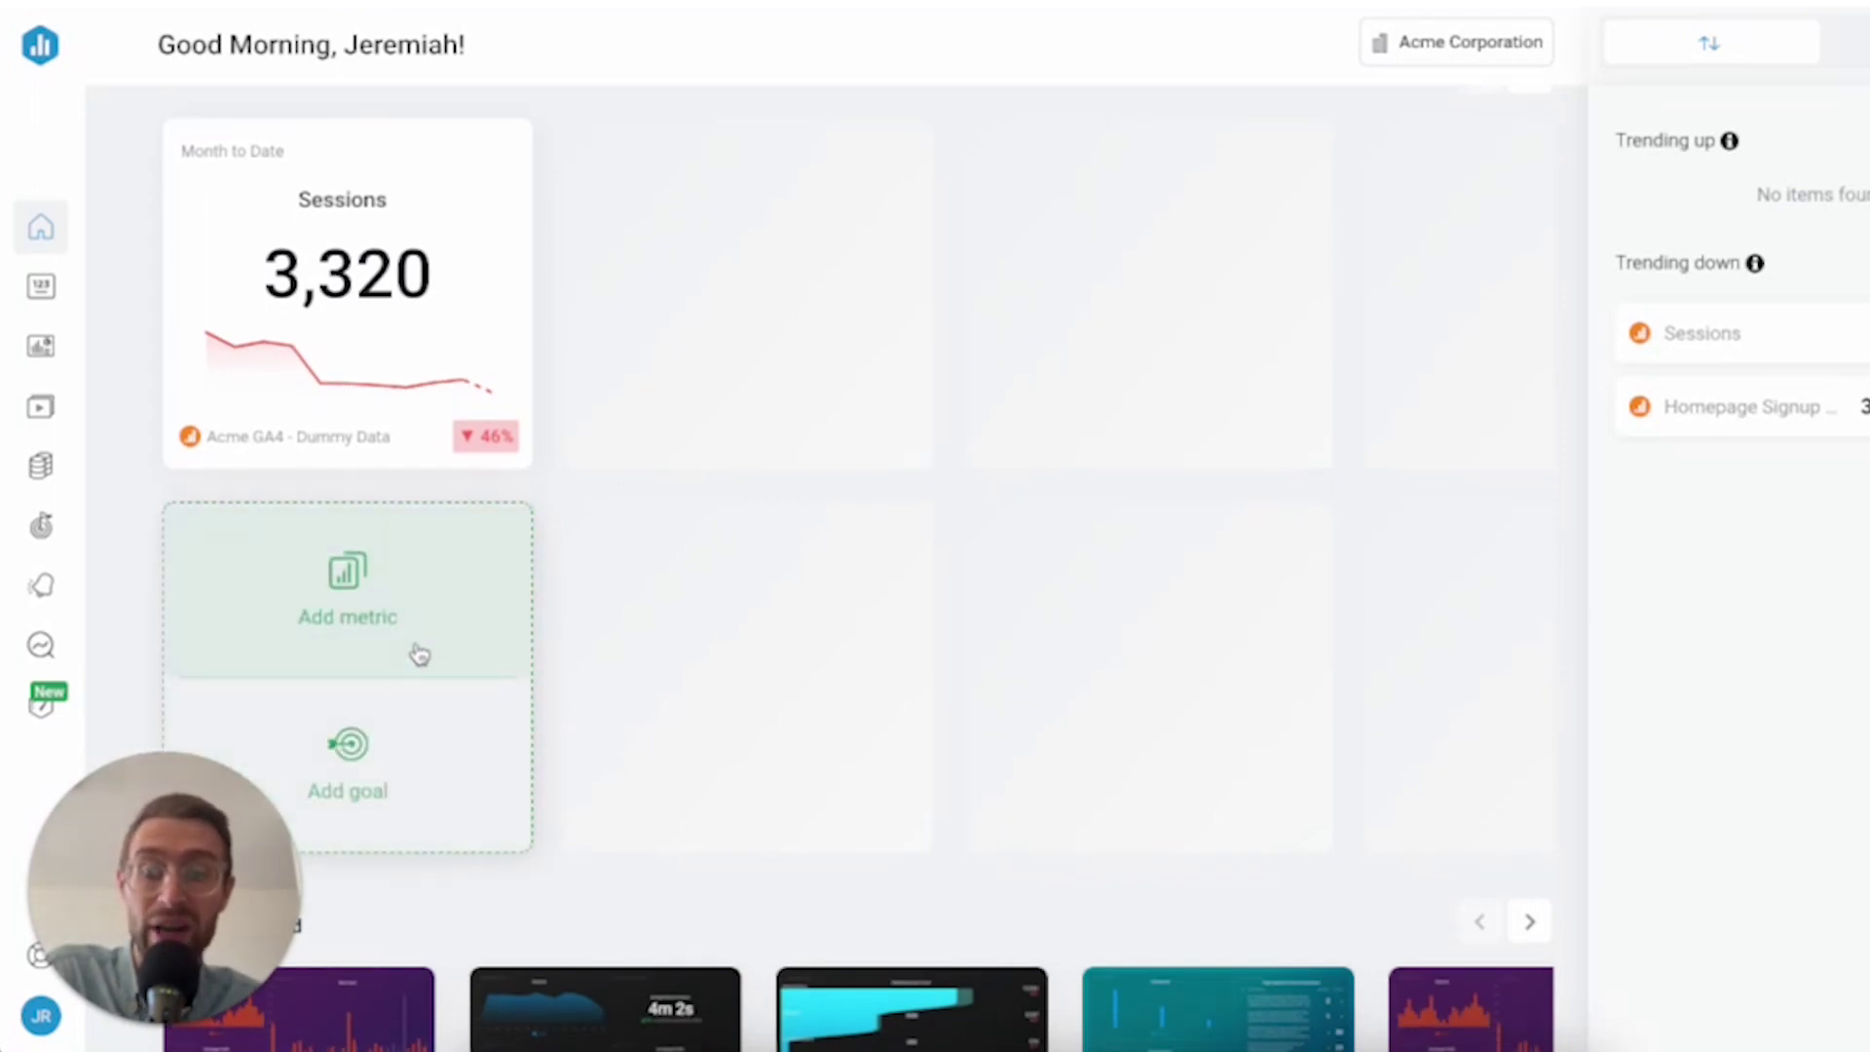
{"action": "left_click", "coordinate": [396, 575]}
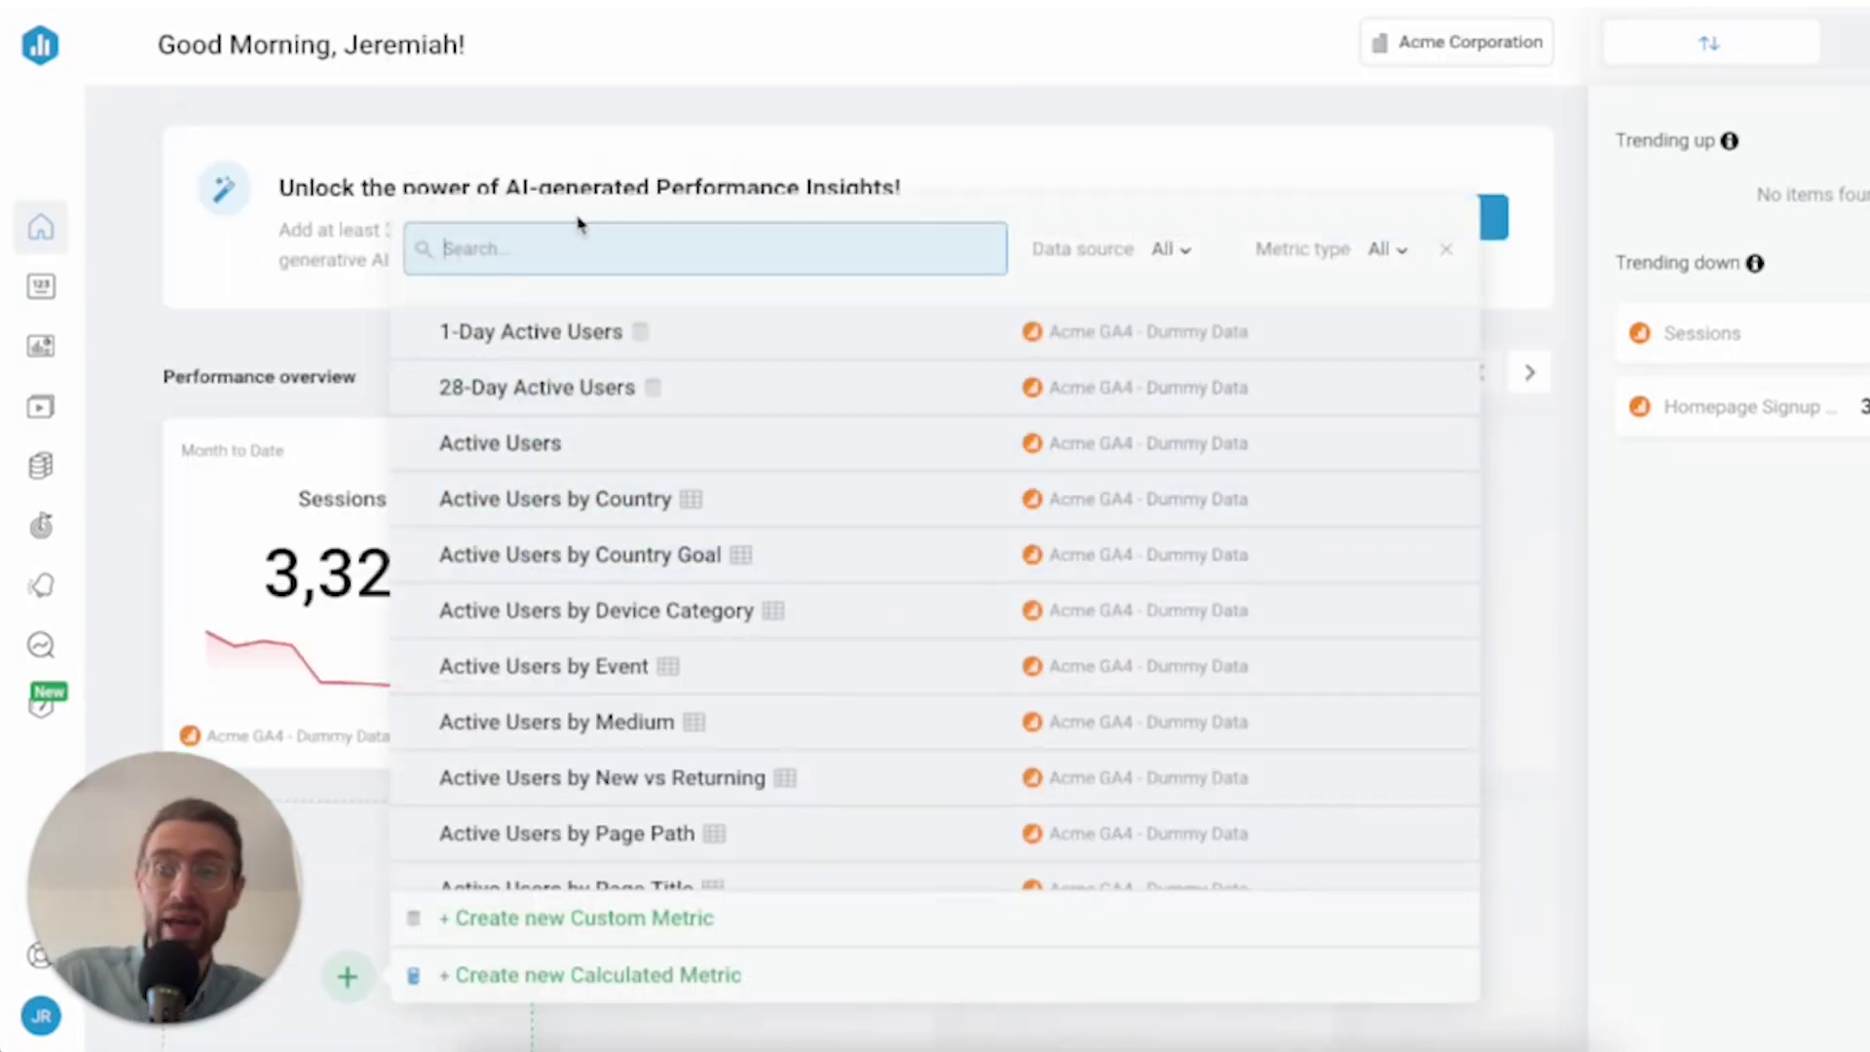
{"action": "type", "text": "lea"}
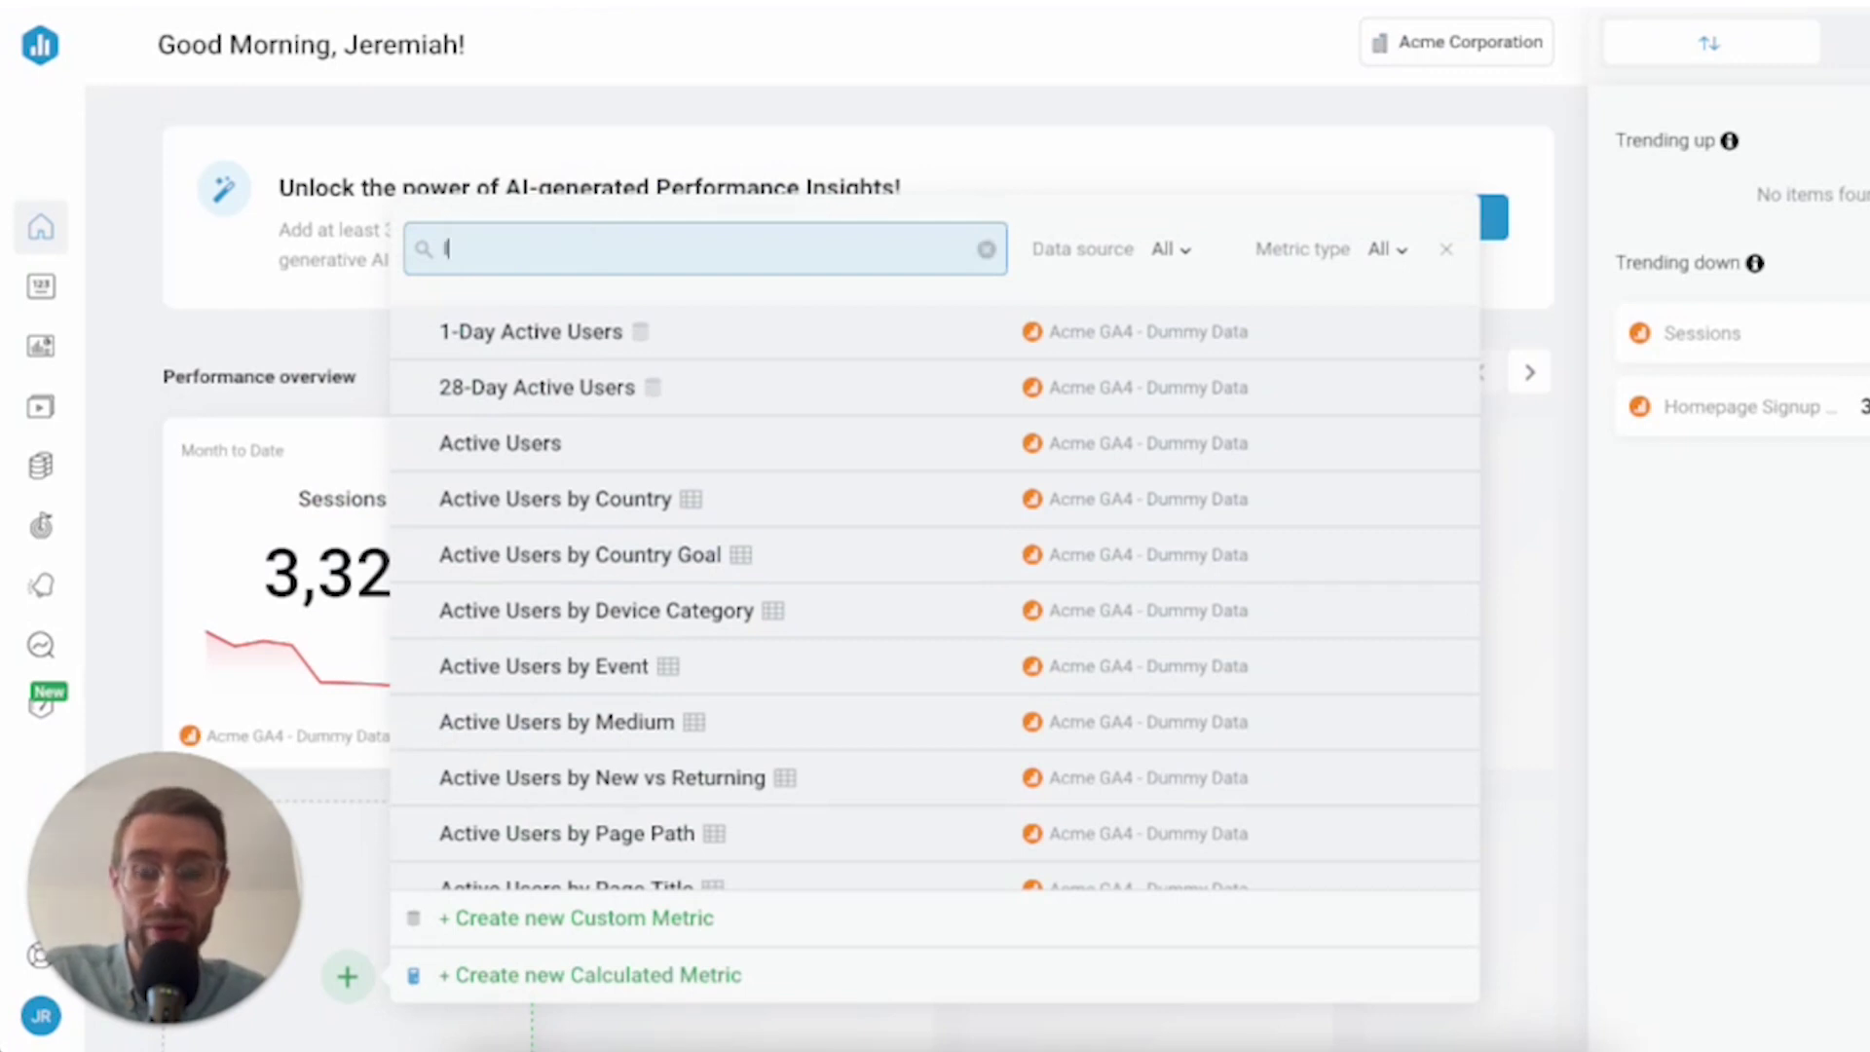
{"action": "key", "text": "BackSpace"}
{"action": "key", "text": "BackSpace"}
{"action": "key", "text": "BackSpace"}
{"action": "type", "text": "dea"}
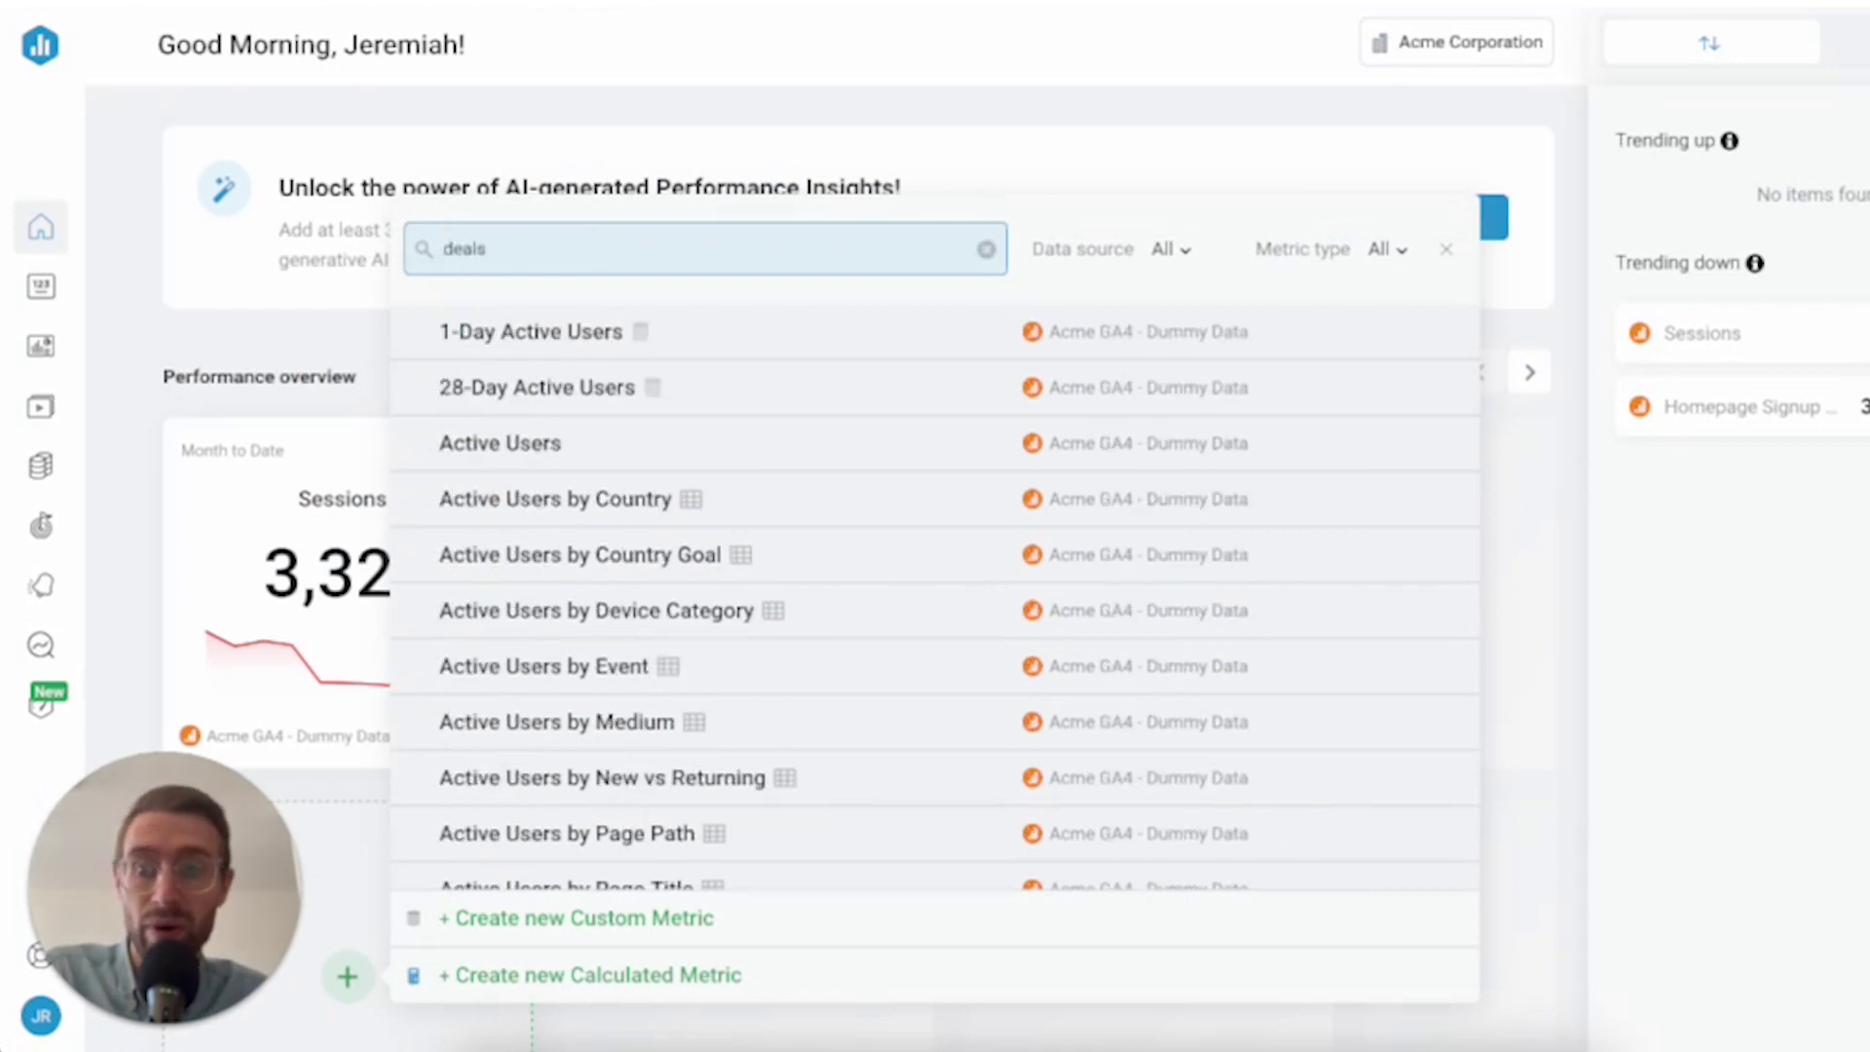
{"action": "type", "text": "ls"}
{"action": "scroll", "coordinate": [609, 582], "scroll_direction": "down", "scroll_amount": 1}
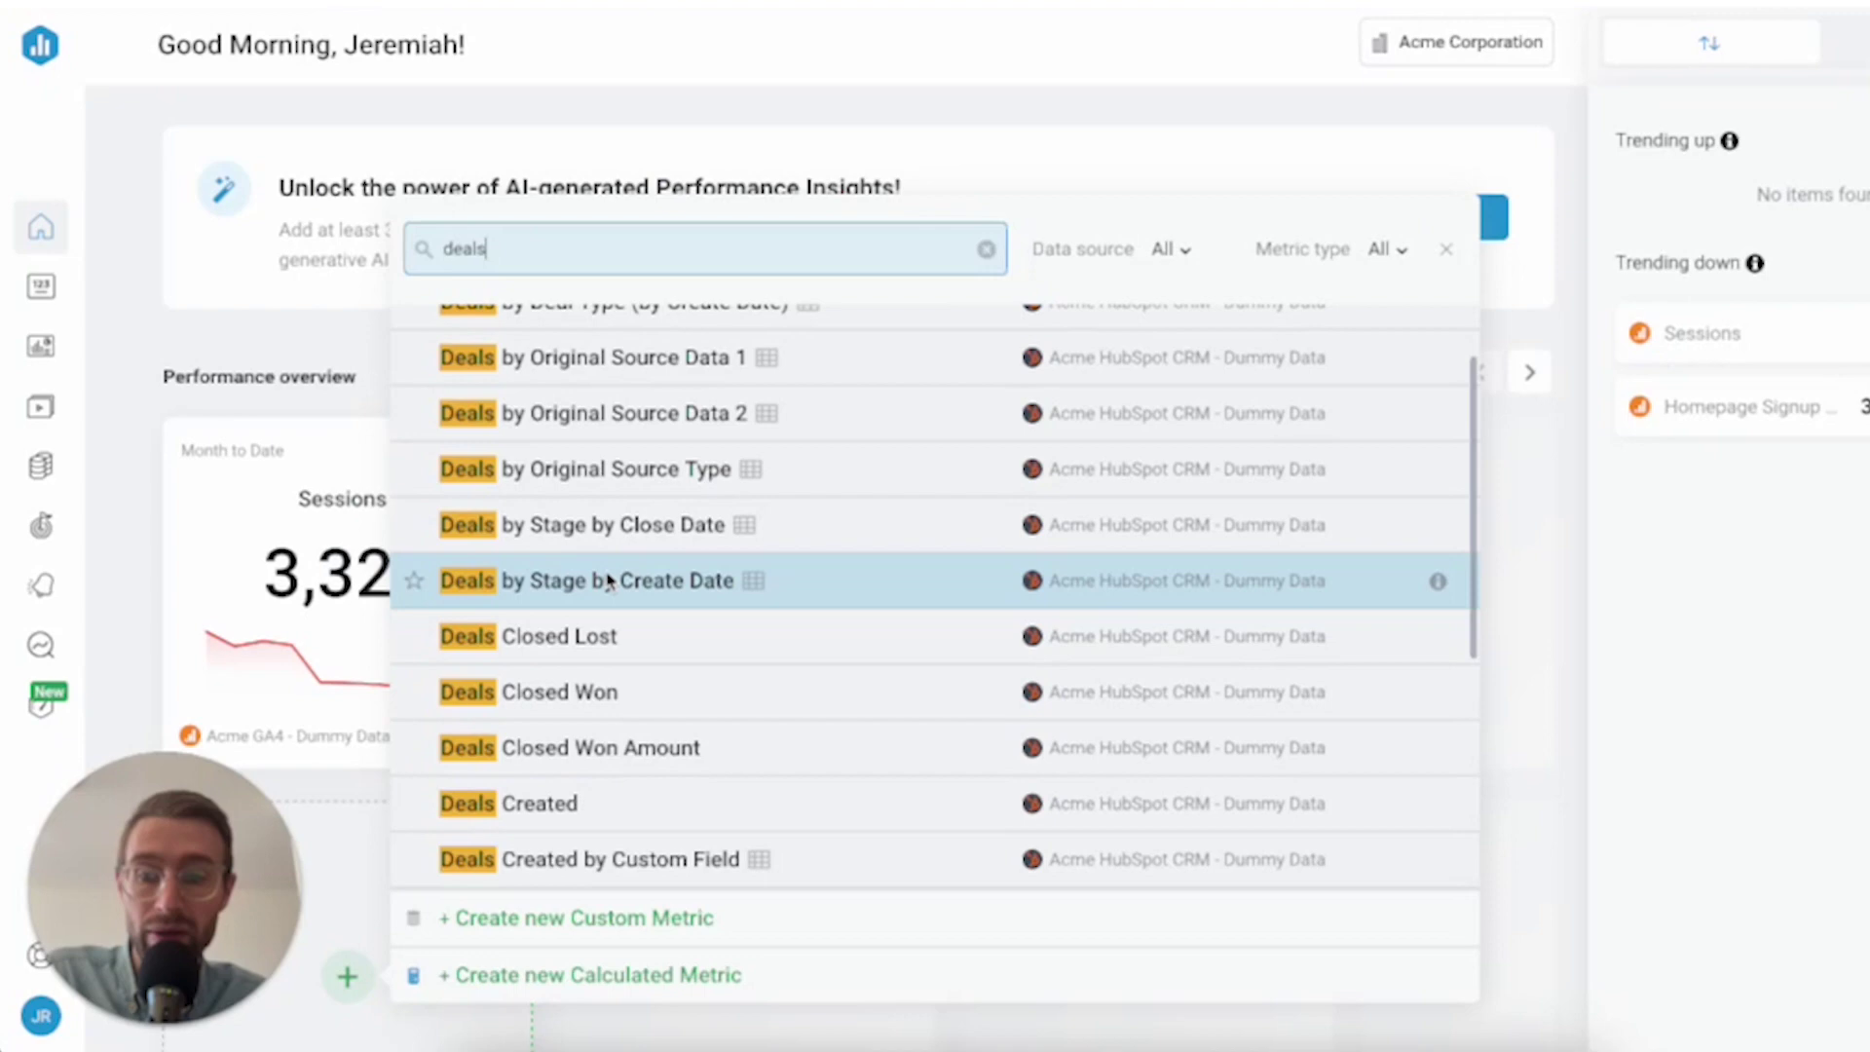
{"action": "left_click", "coordinate": [598, 806]}
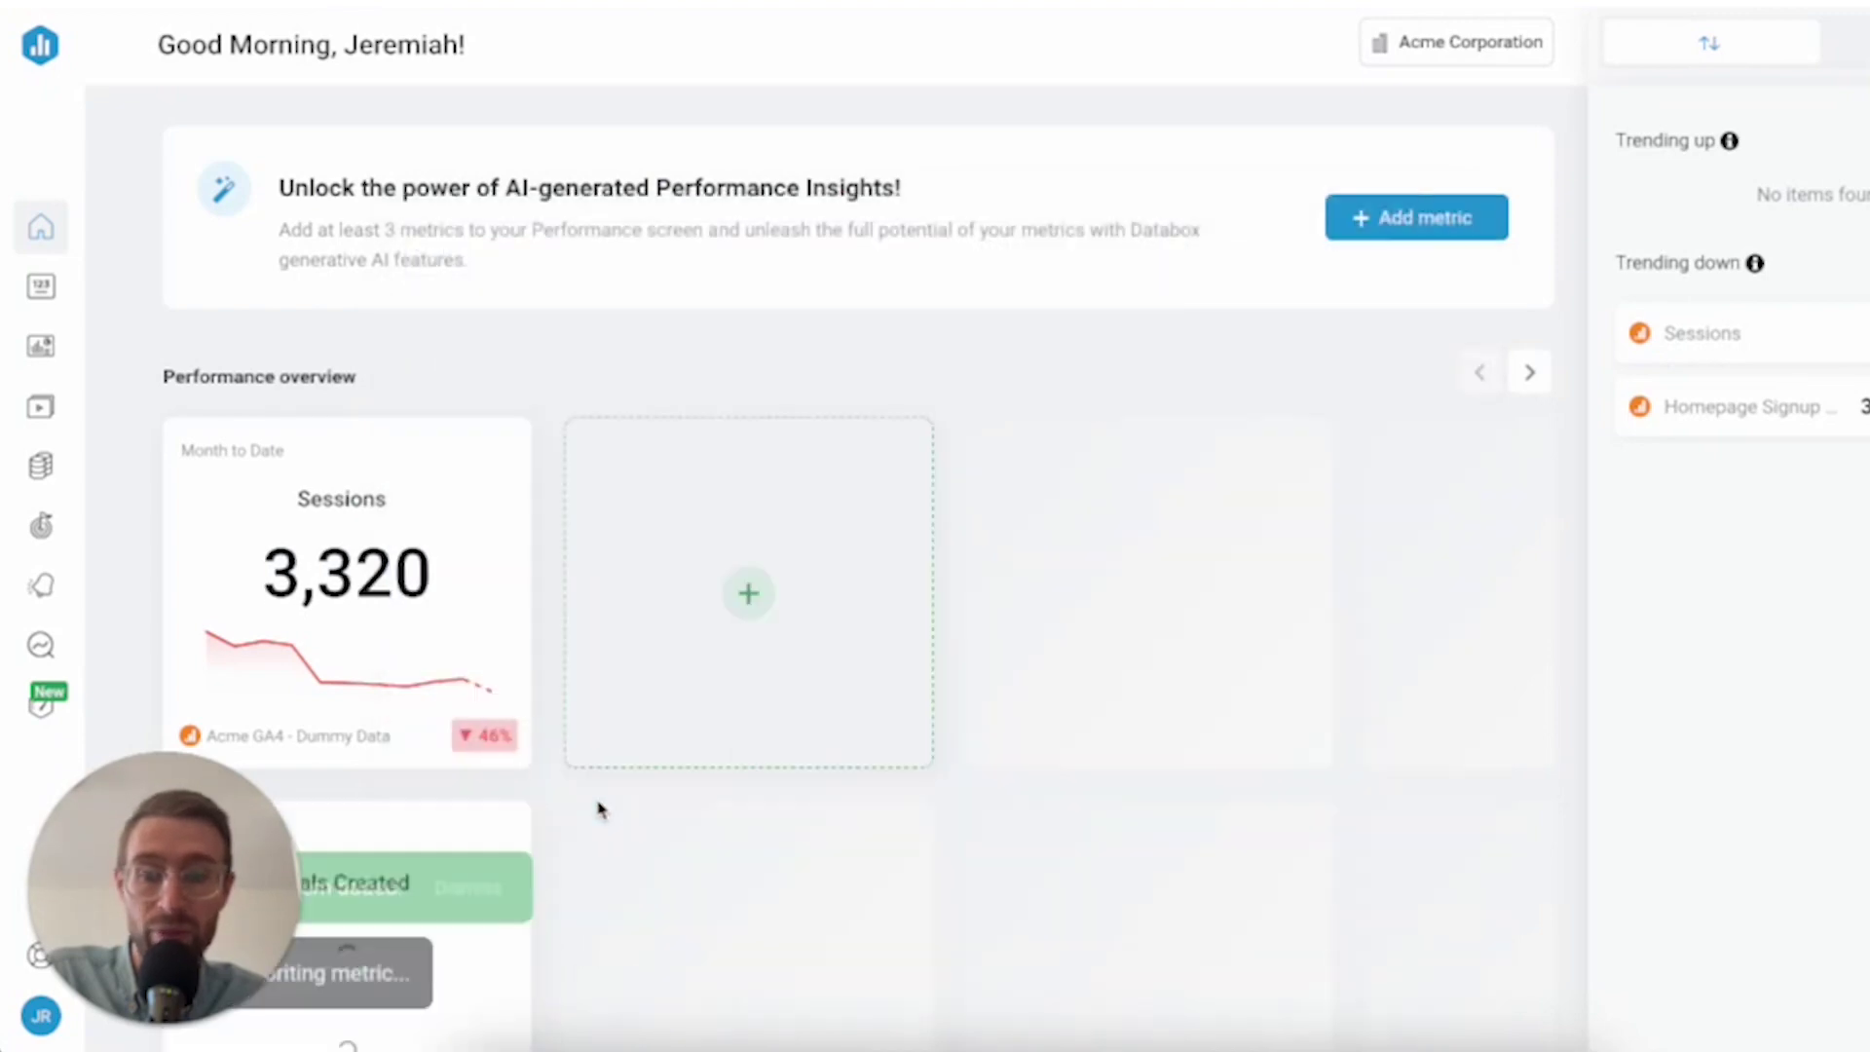
{"action": "scroll", "coordinate": [791, 614], "scroll_direction": "down", "scroll_amount": 5}
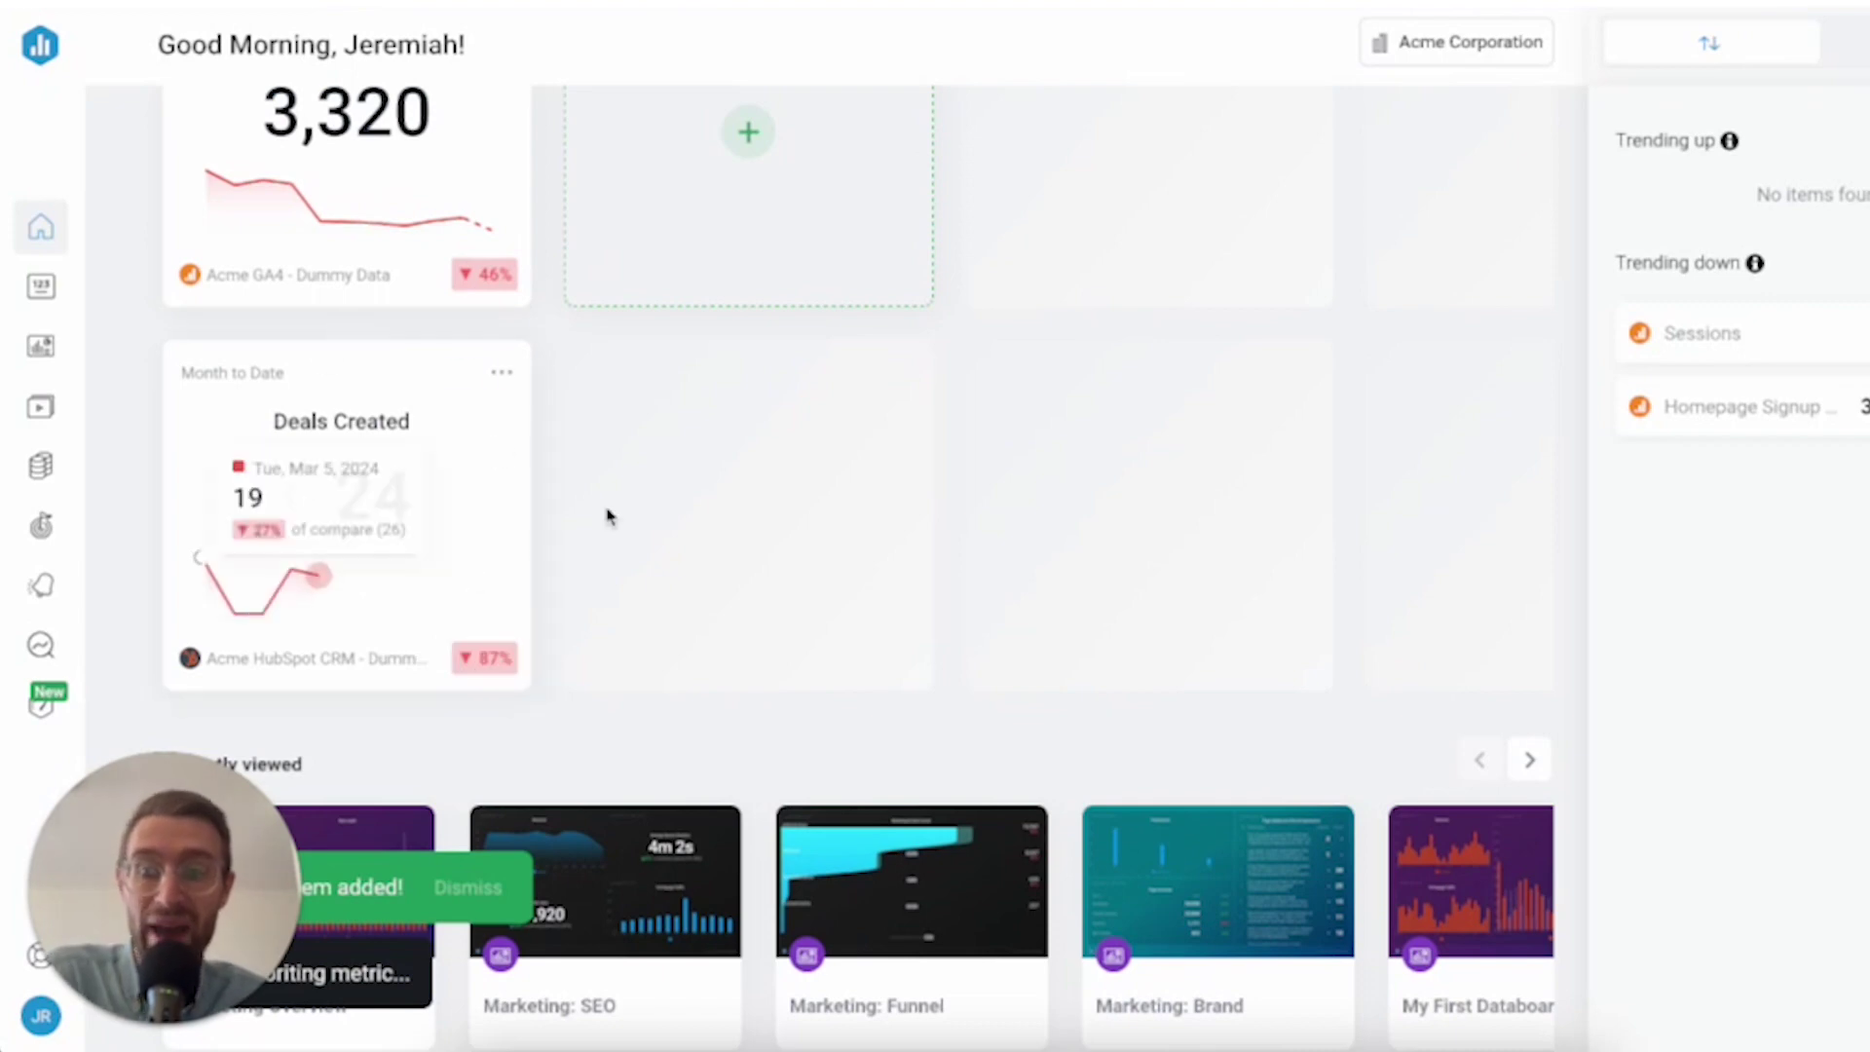
{"action": "scroll", "coordinate": [616, 502], "scroll_direction": "up", "scroll_amount": 2}
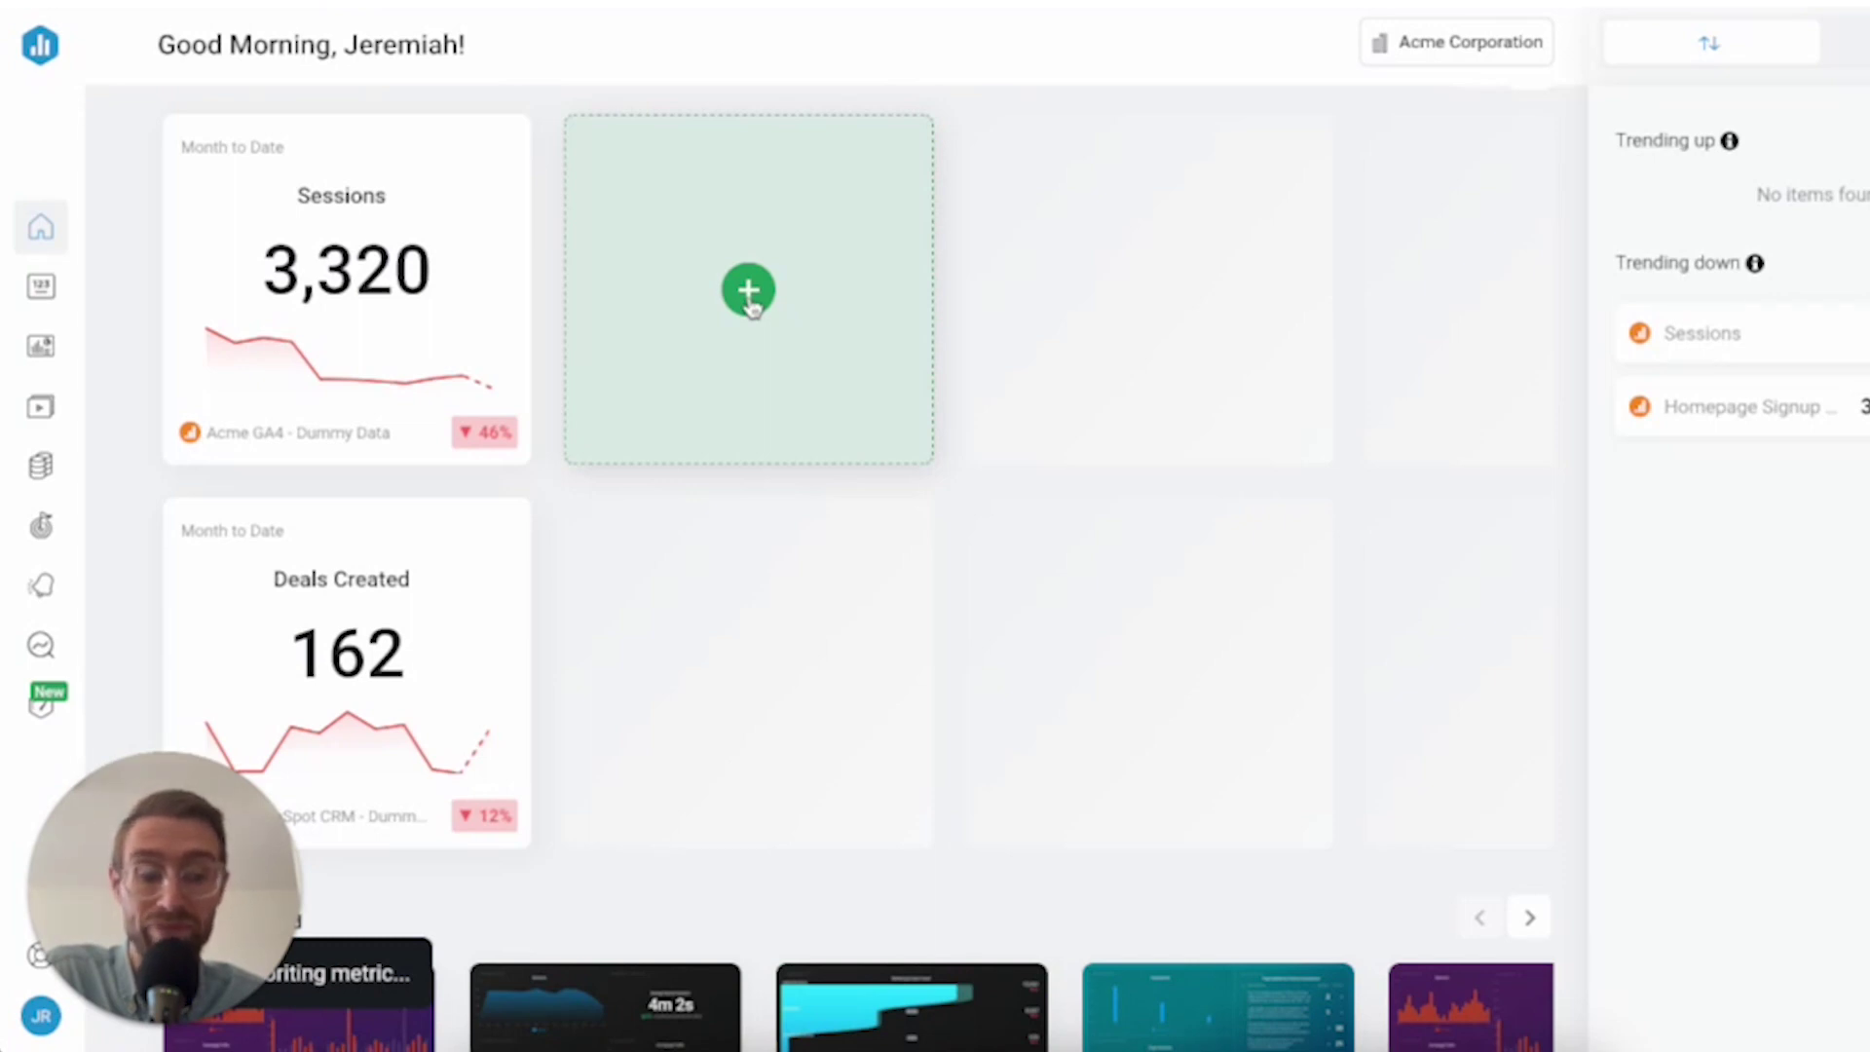
Scroll the overview to confirm Deals Created now appears in the trending-down list
{"action": "scroll", "coordinate": [752, 308], "scroll_direction": "up", "scroll_amount": 3}
{"action": "scroll", "coordinate": [755, 306], "scroll_direction": "down", "scroll_amount": 2}
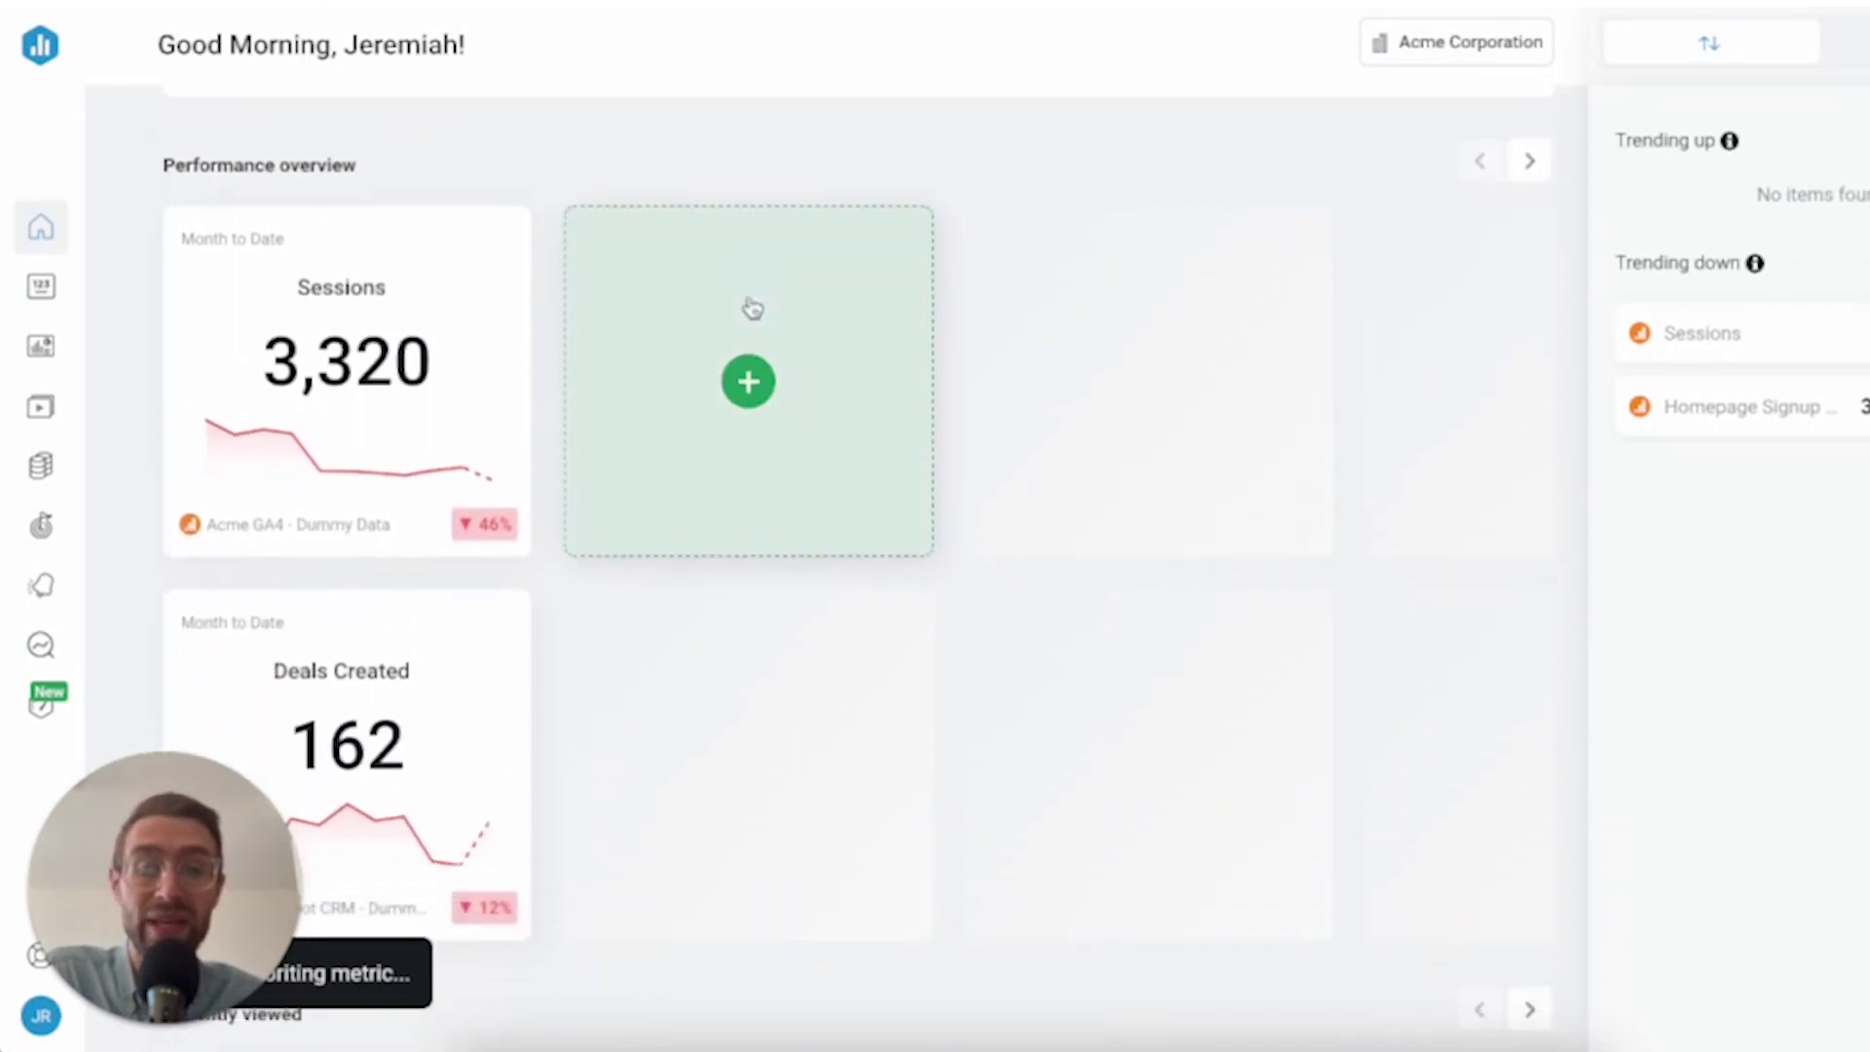
{"action": "scroll", "coordinate": [751, 308], "scroll_direction": "down", "scroll_amount": 1}
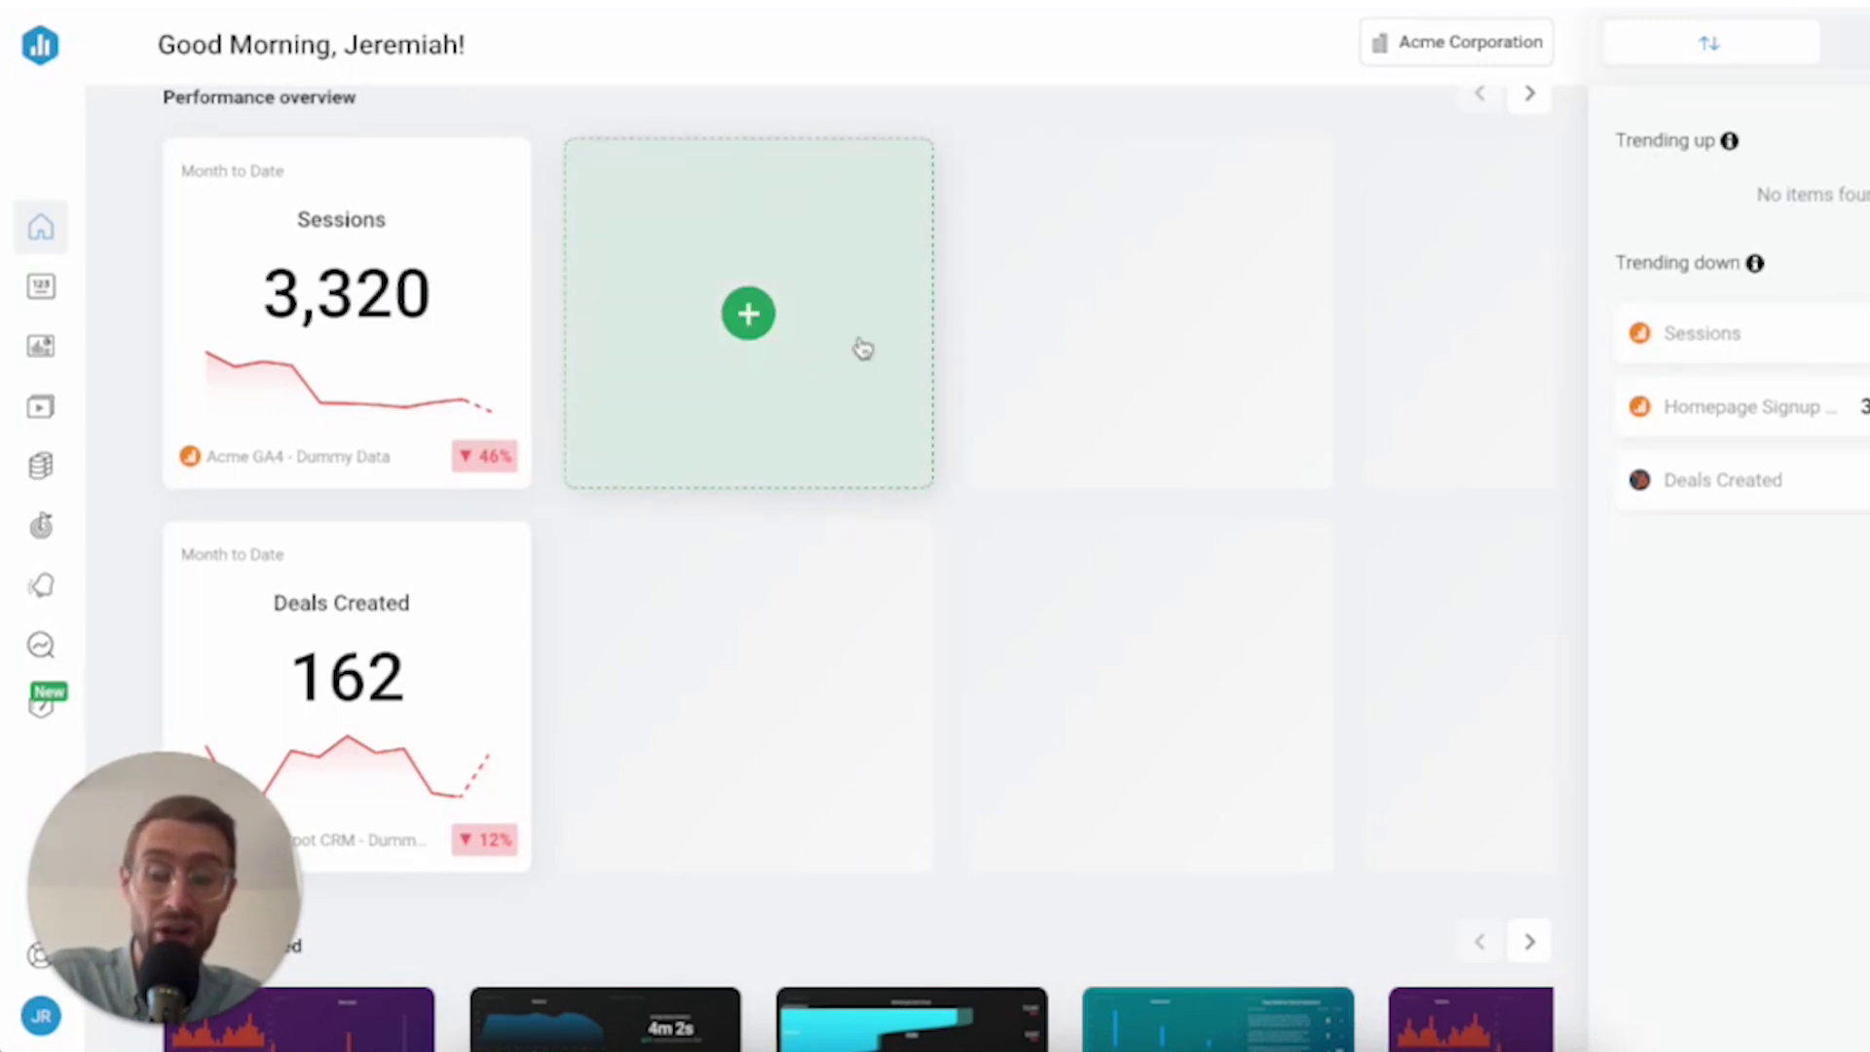
{"action": "scroll", "coordinate": [857, 368], "scroll_direction": "up", "scroll_amount": 1}
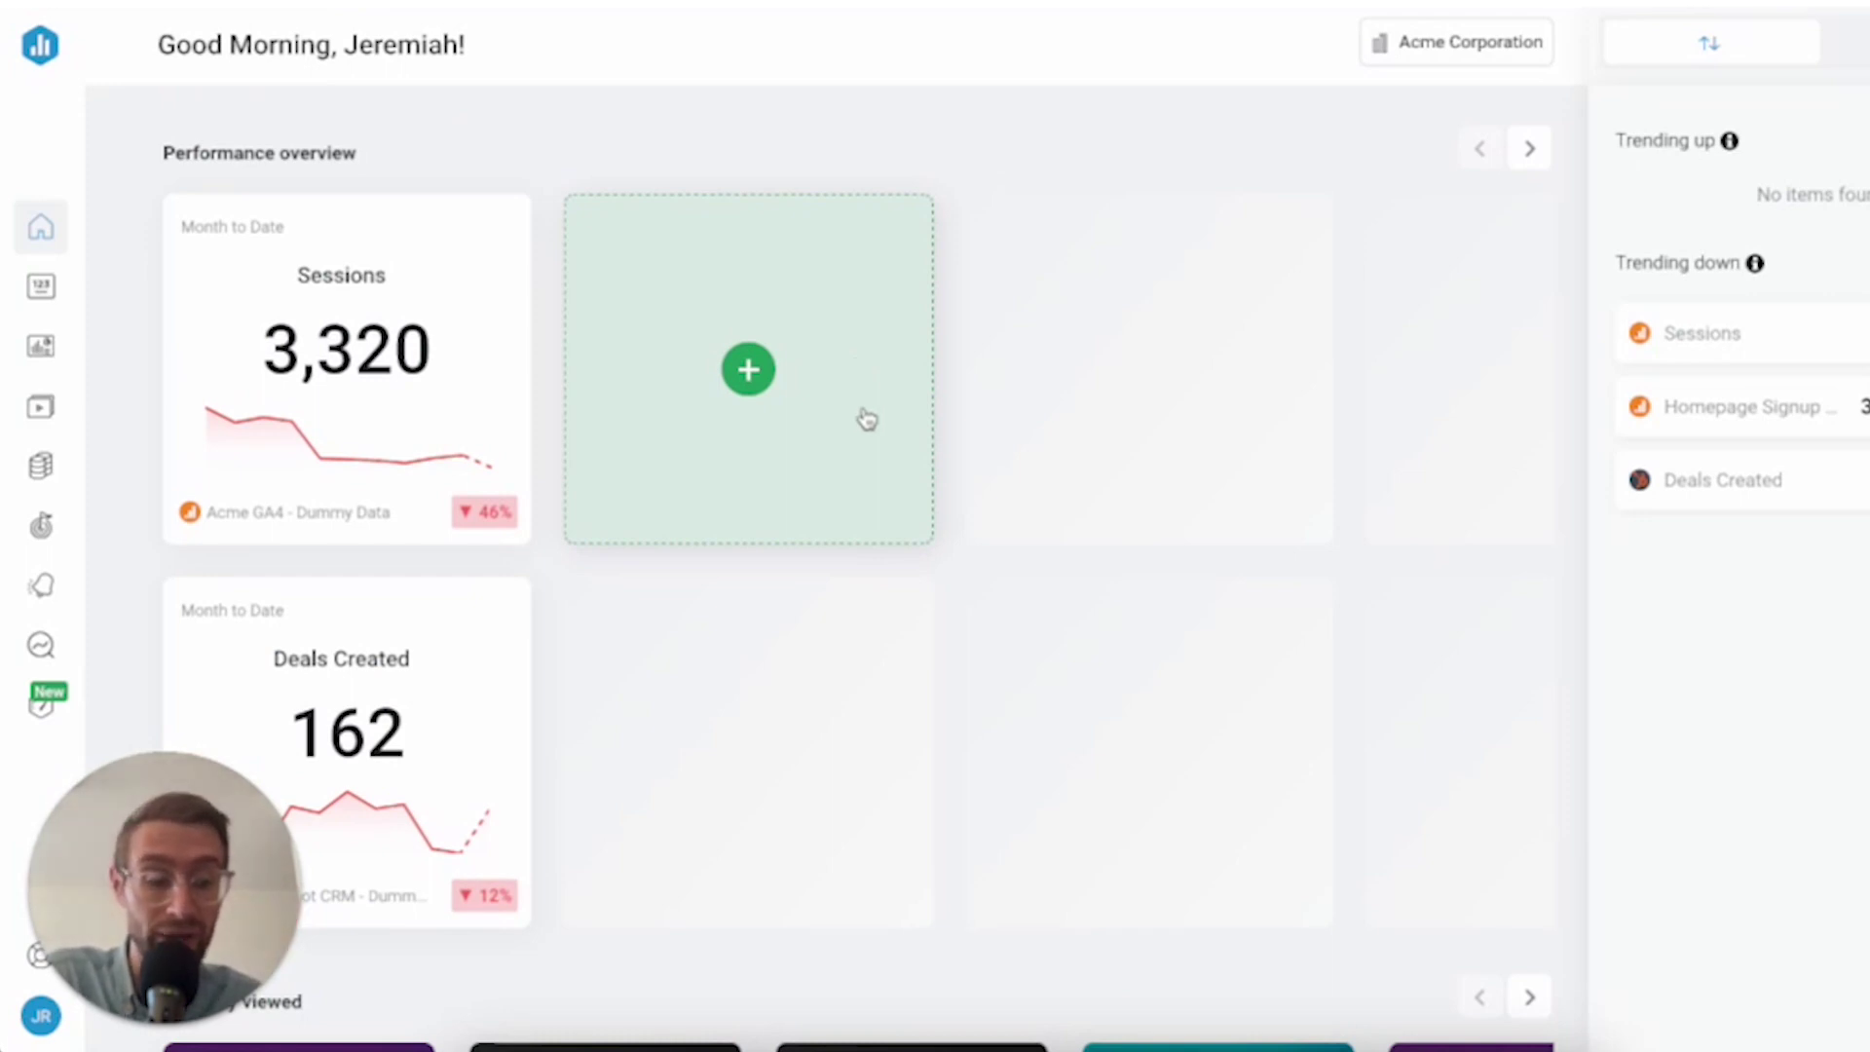
{"action": "scroll", "coordinate": [1022, 166], "scroll_direction": "up", "scroll_amount": 1}
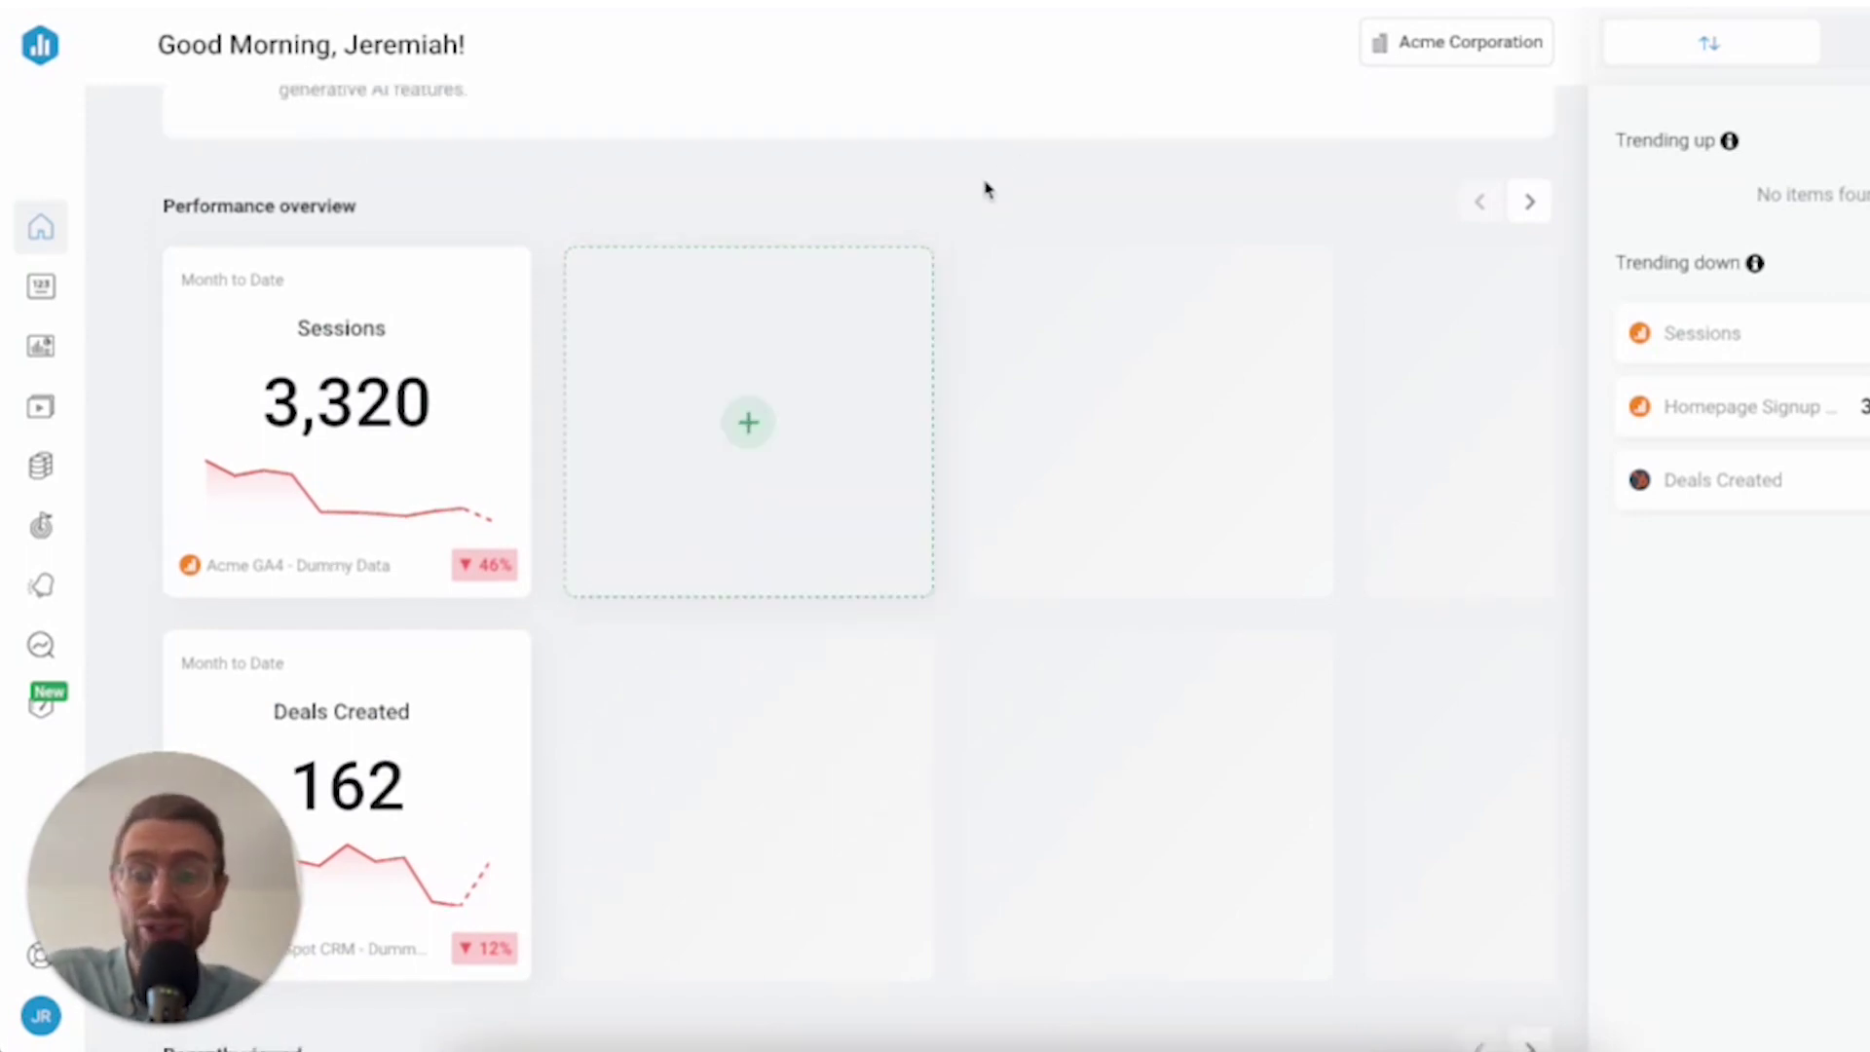
Add Active Users as a metric card in the next empty overview slot
{"action": "left_click", "coordinate": [803, 416]}
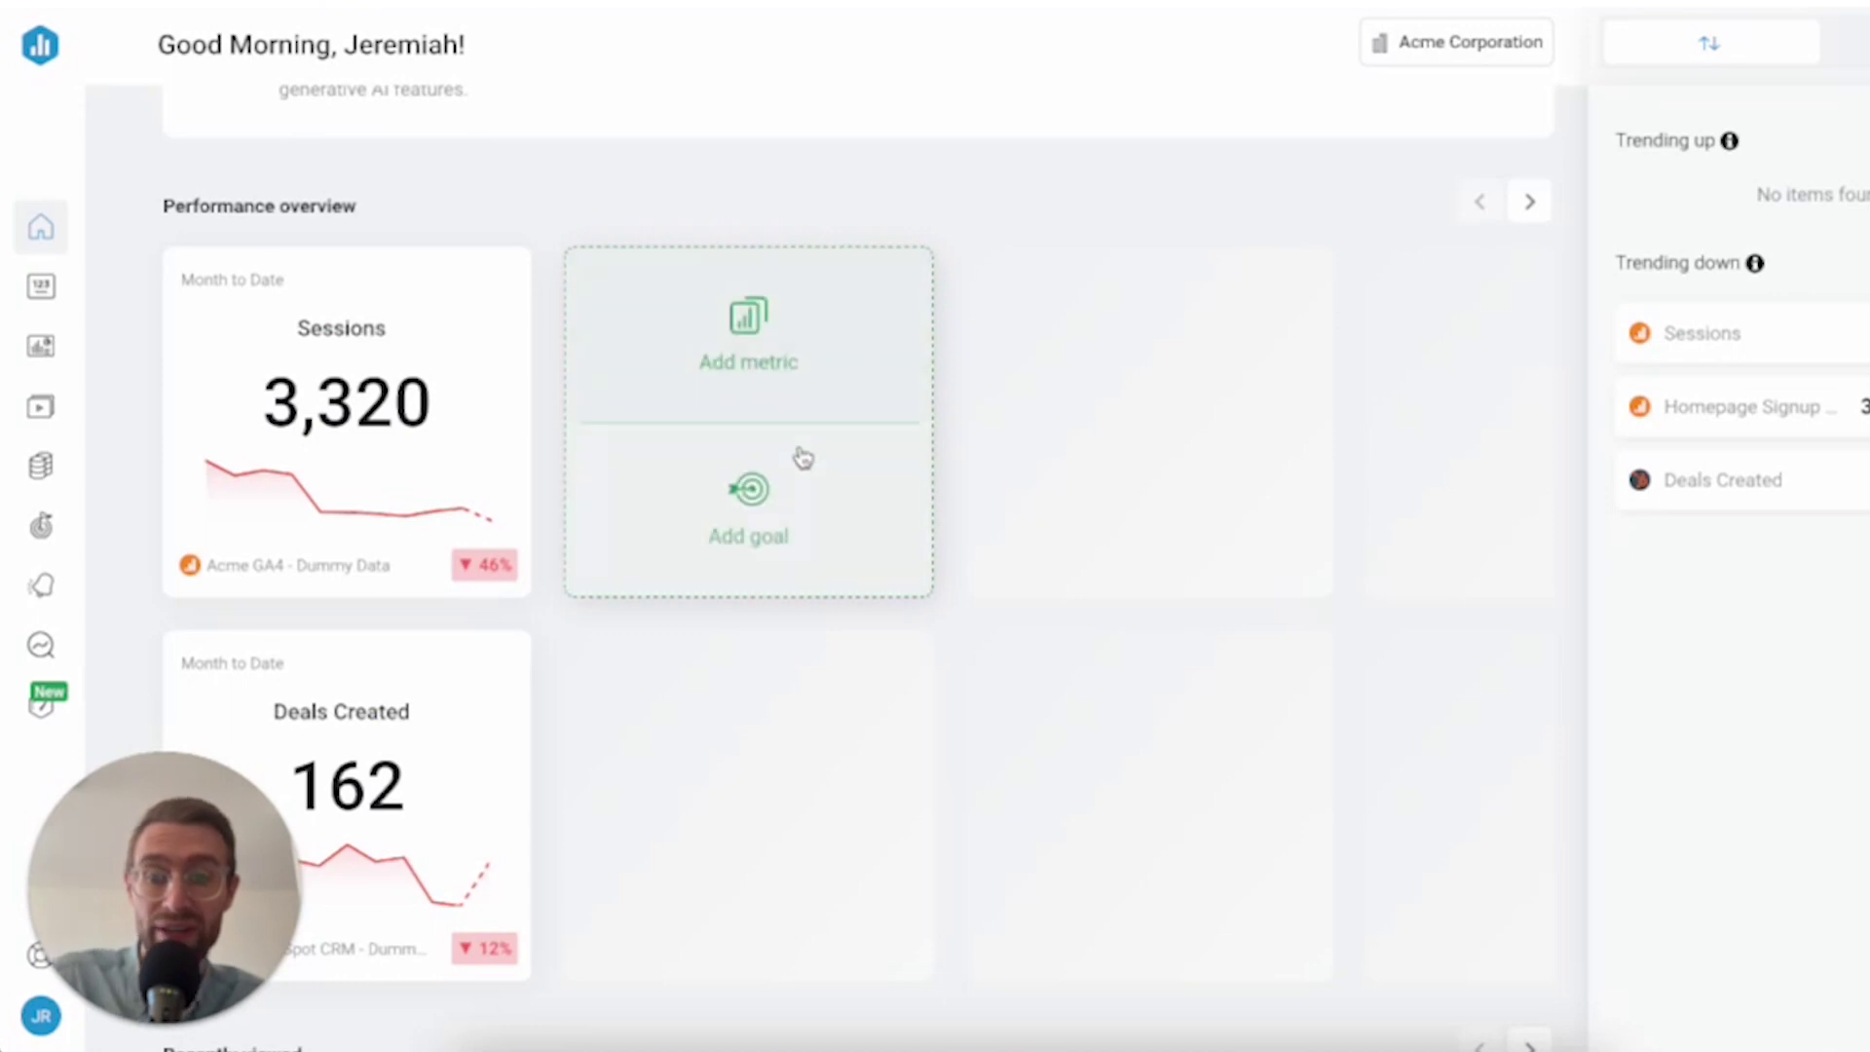
{"action": "left_click", "coordinate": [798, 370]}
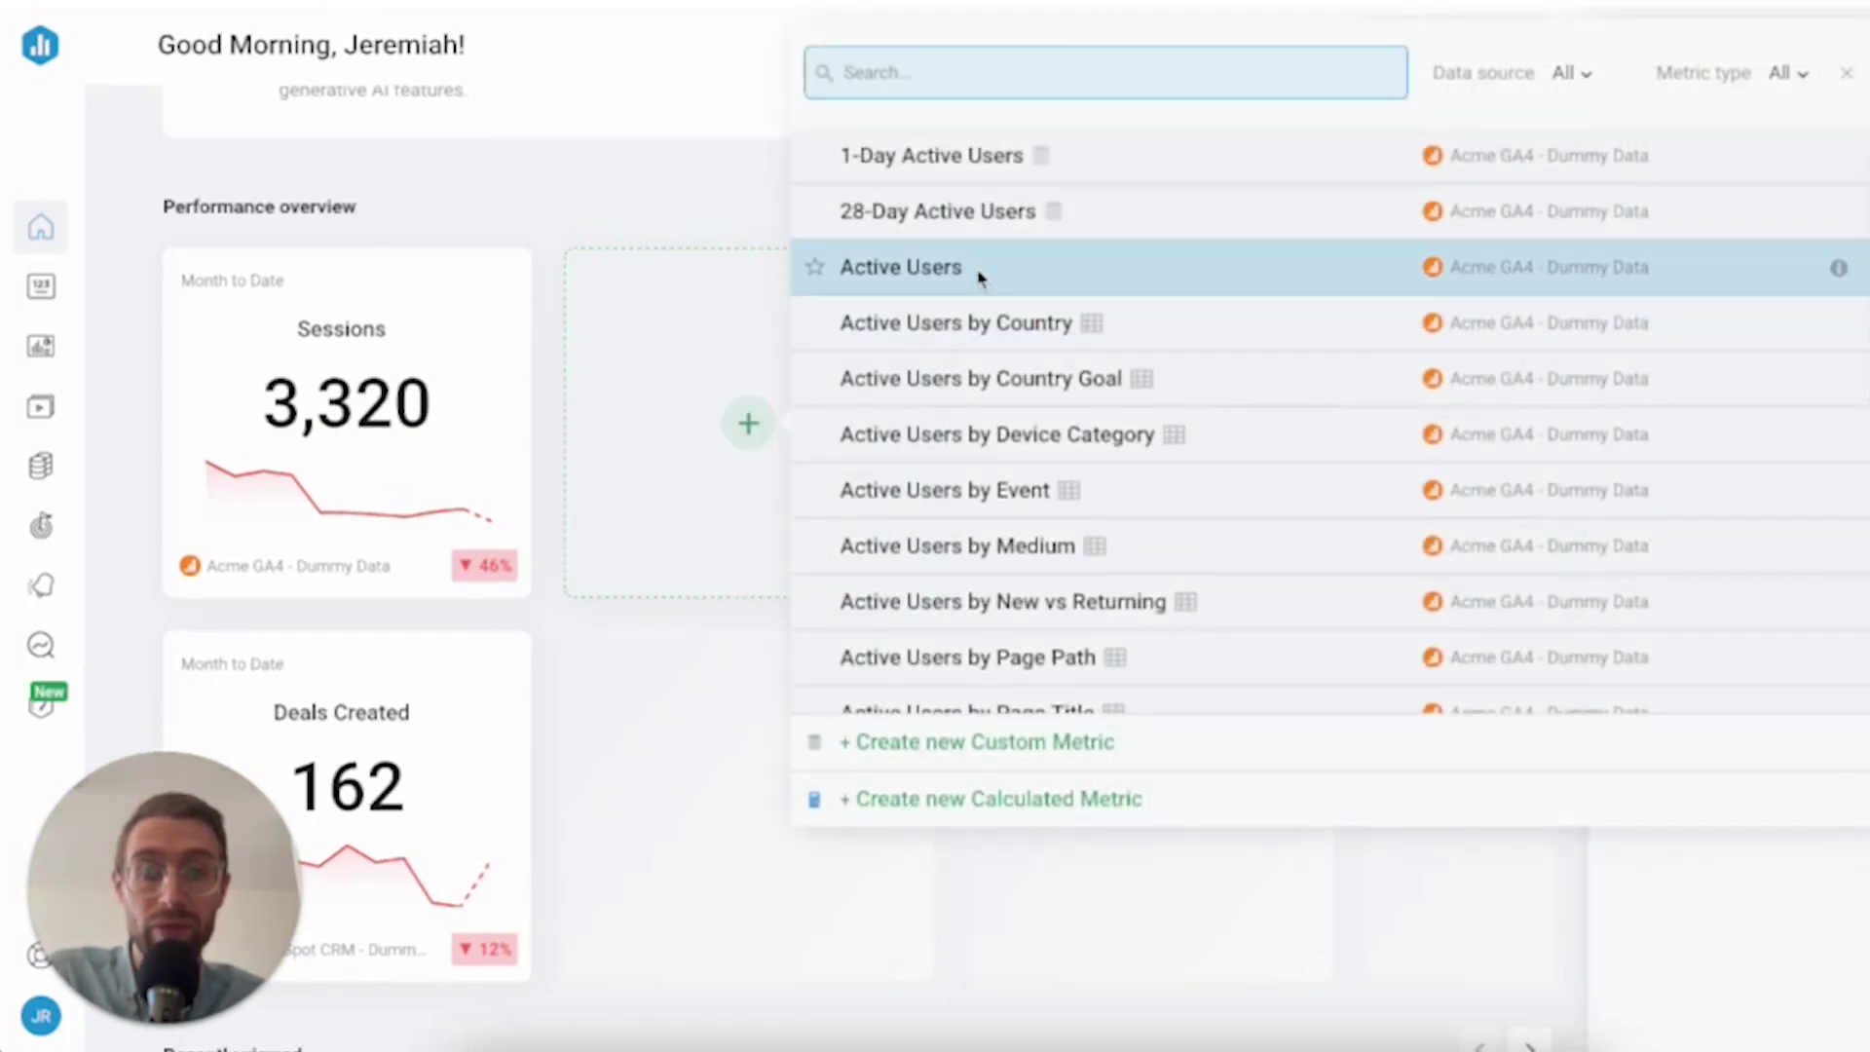
{"action": "left_click", "coordinate": [978, 278]}
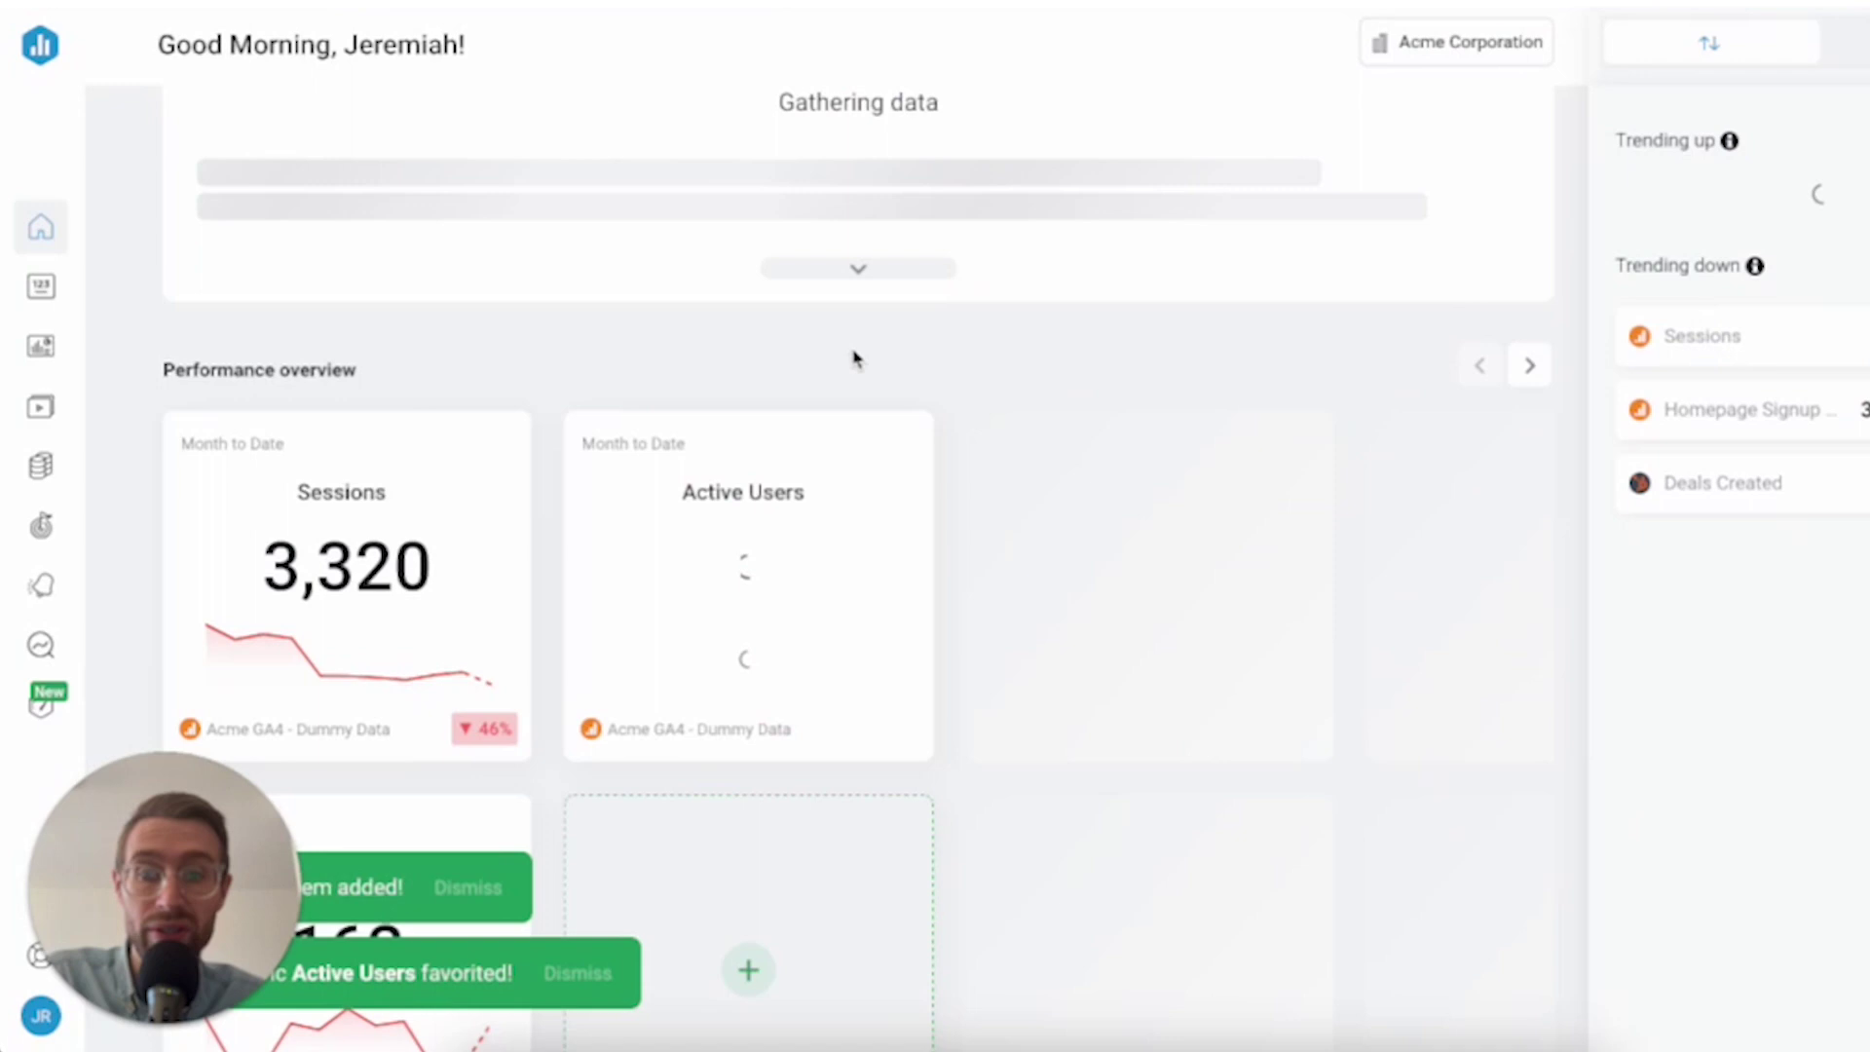
Search 'deal' and pin Deals Closed Won to the following empty slot
{"action": "scroll", "coordinate": [854, 360], "scroll_direction": "down", "scroll_amount": 3}
{"action": "left_click", "coordinate": [730, 670]}
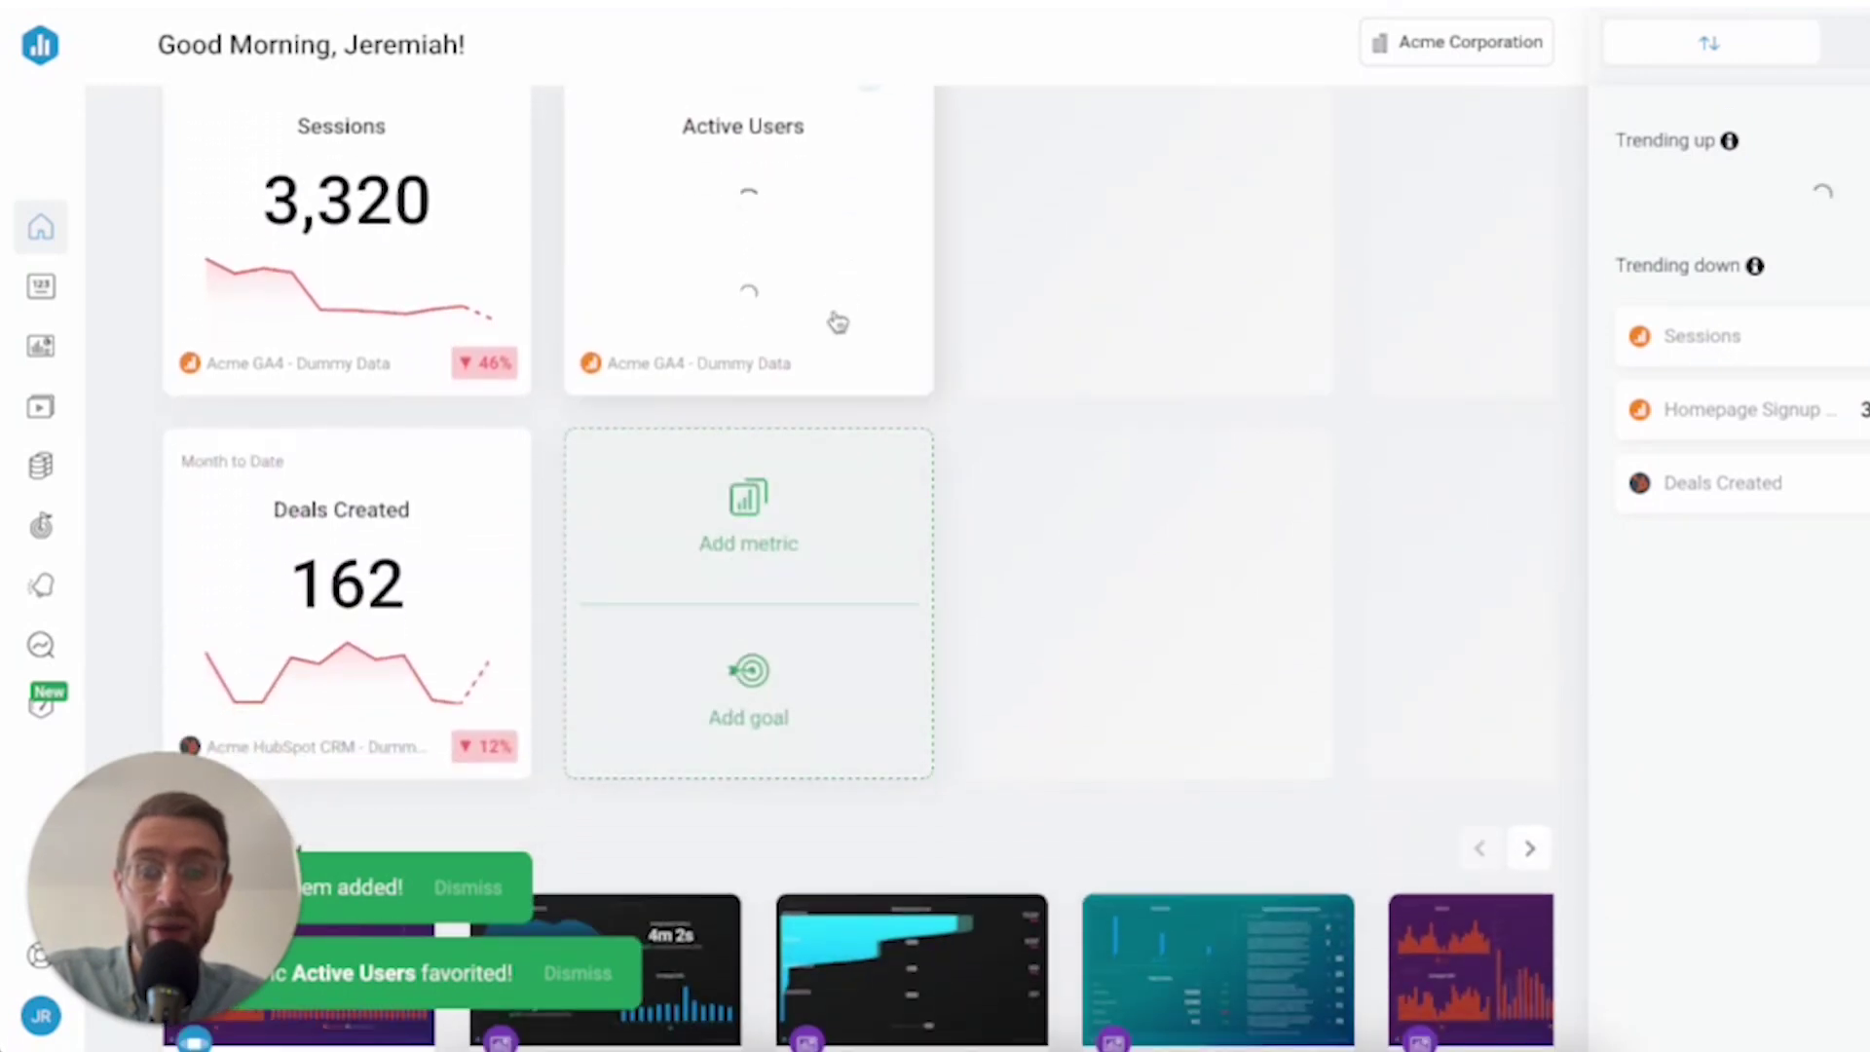
{"action": "left_click", "coordinate": [735, 584]}
{"action": "type", "text": "deal"}
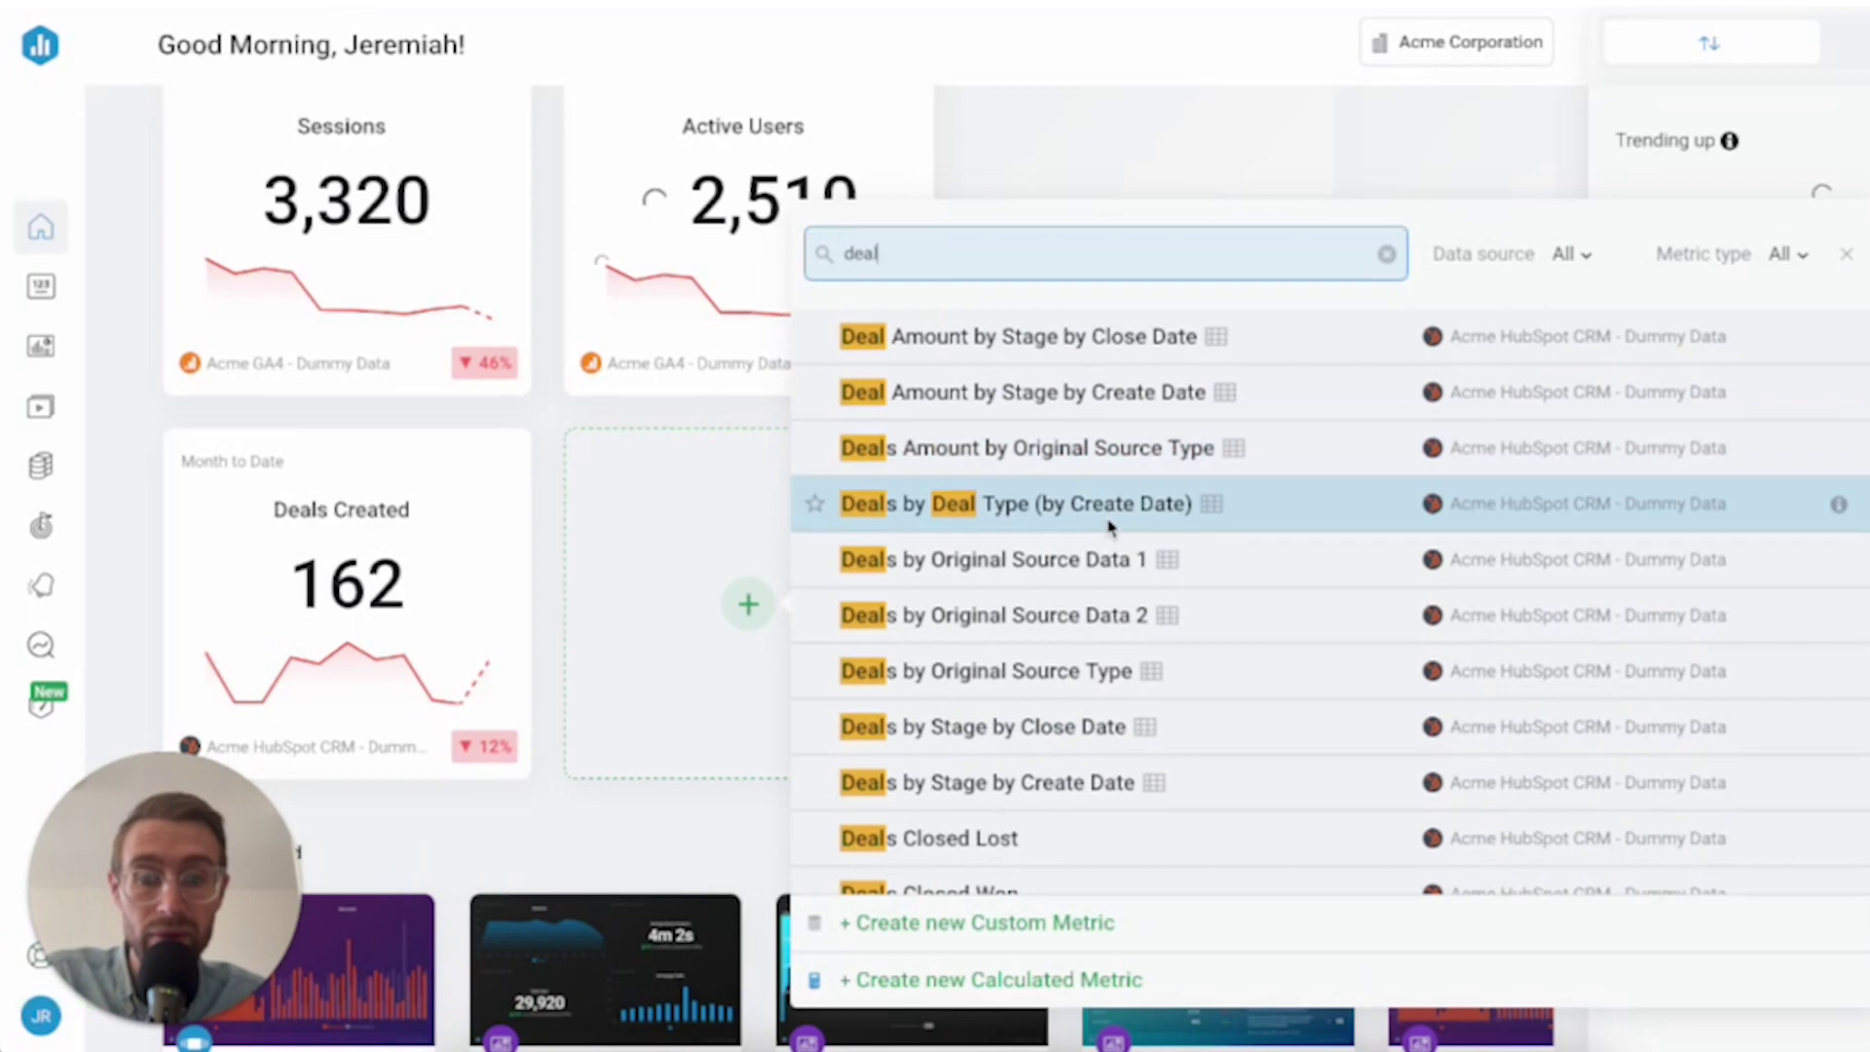
{"action": "scroll", "coordinate": [1072, 584], "scroll_direction": "down", "scroll_amount": 2}
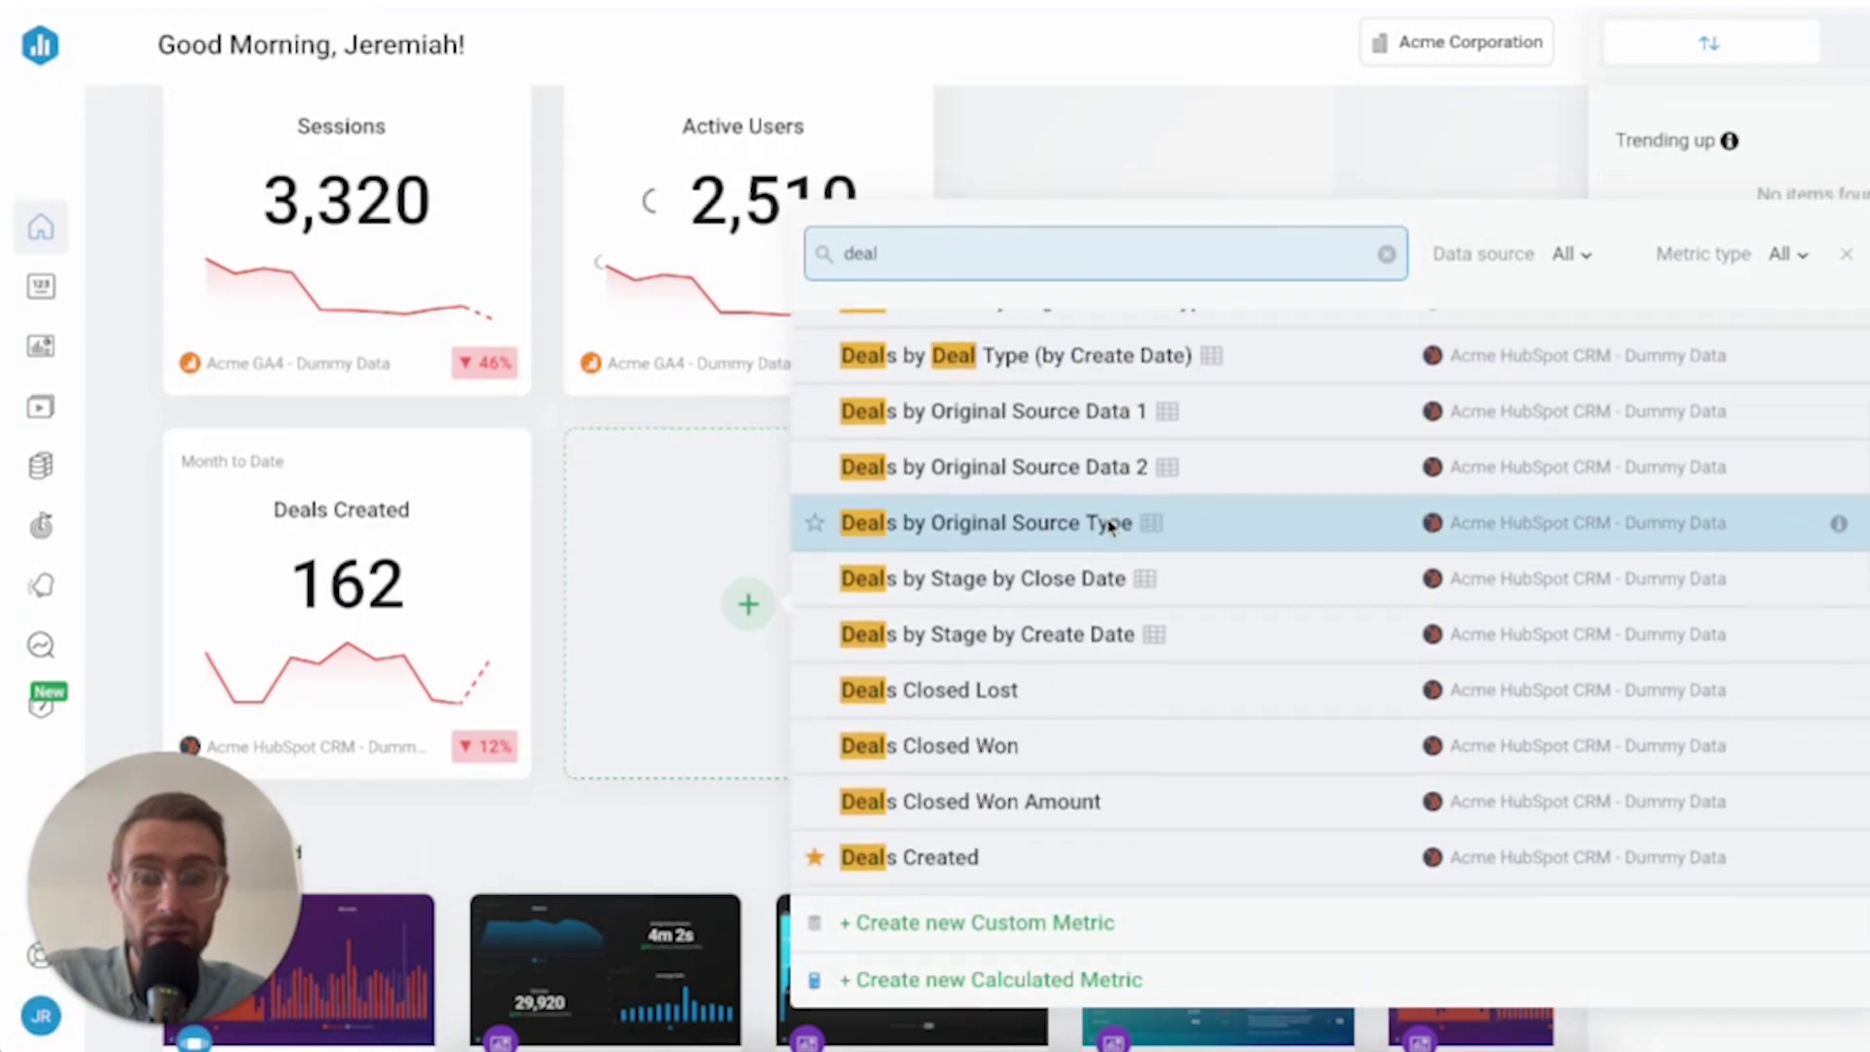
{"action": "left_click", "coordinate": [1062, 725]}
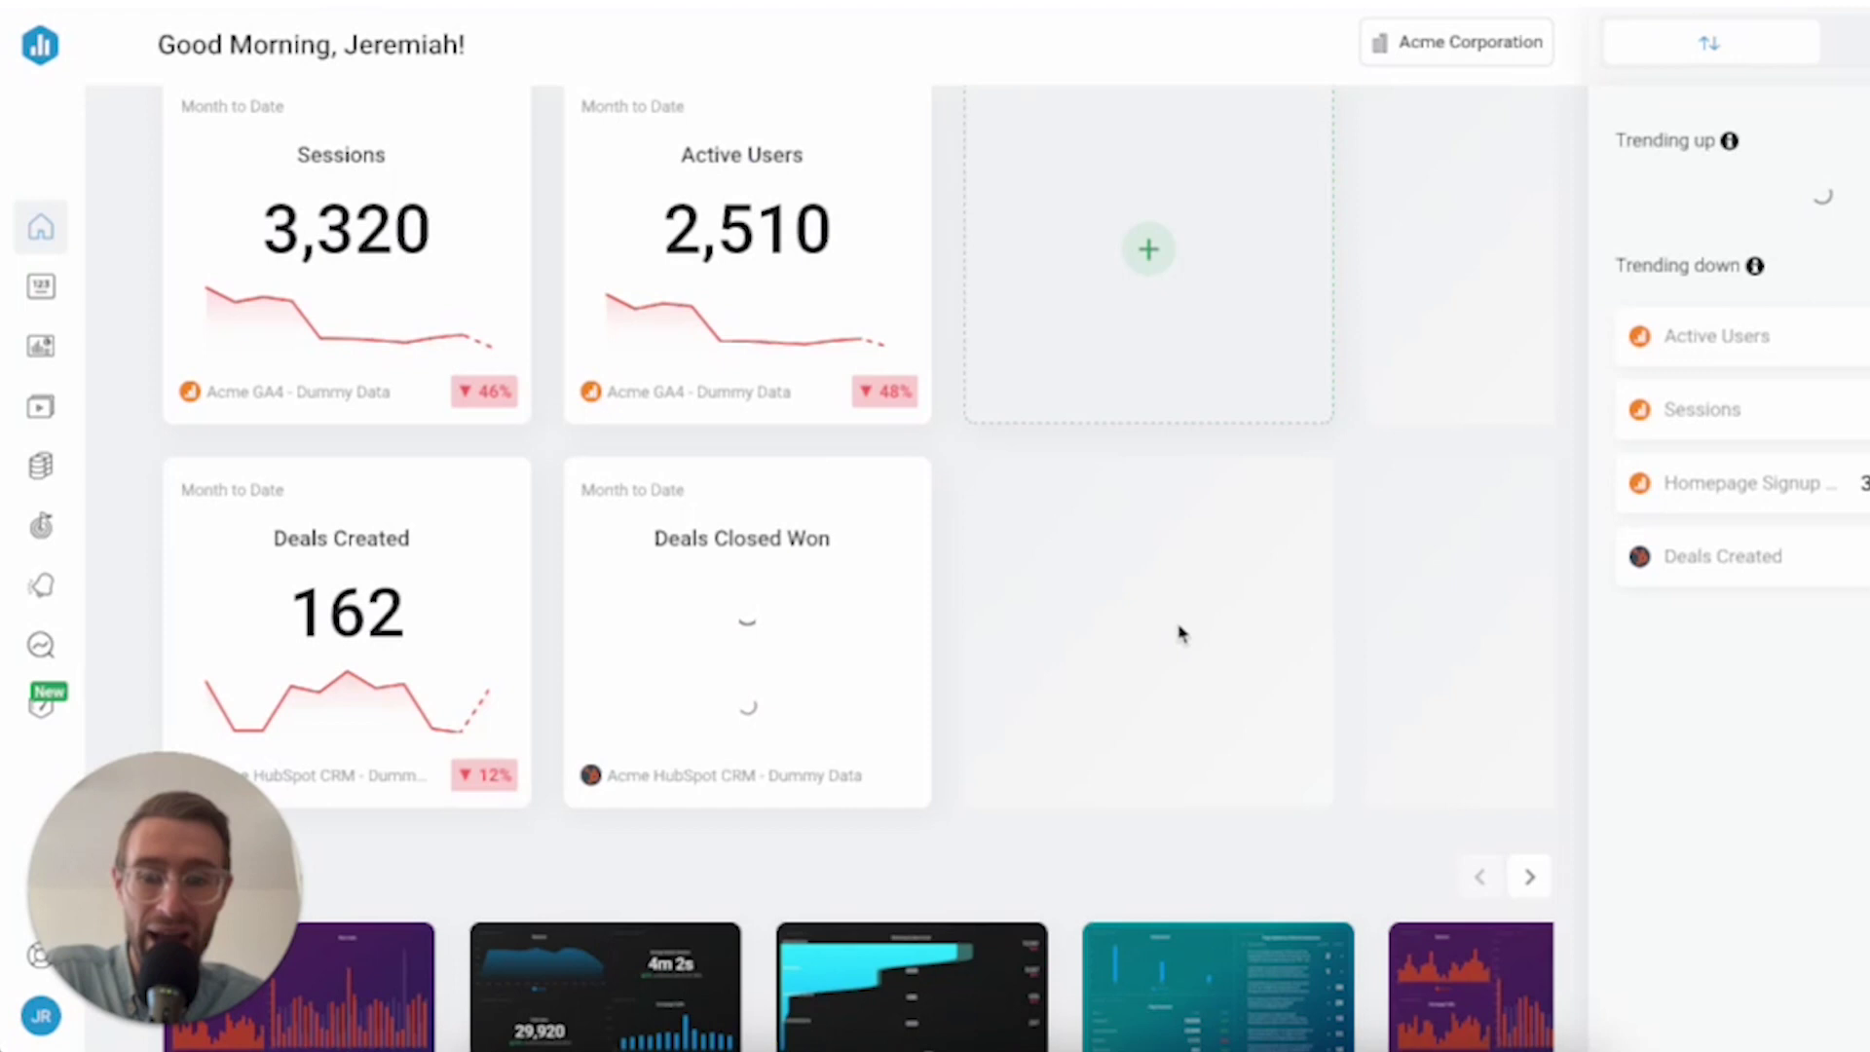
Scroll through the dashboard to read the Performance decline summary and the four metric cards
{"action": "scroll", "coordinate": [1178, 633], "scroll_direction": "up", "scroll_amount": 1}
{"action": "scroll", "coordinate": [1379, 600], "scroll_direction": "up", "scroll_amount": 1}
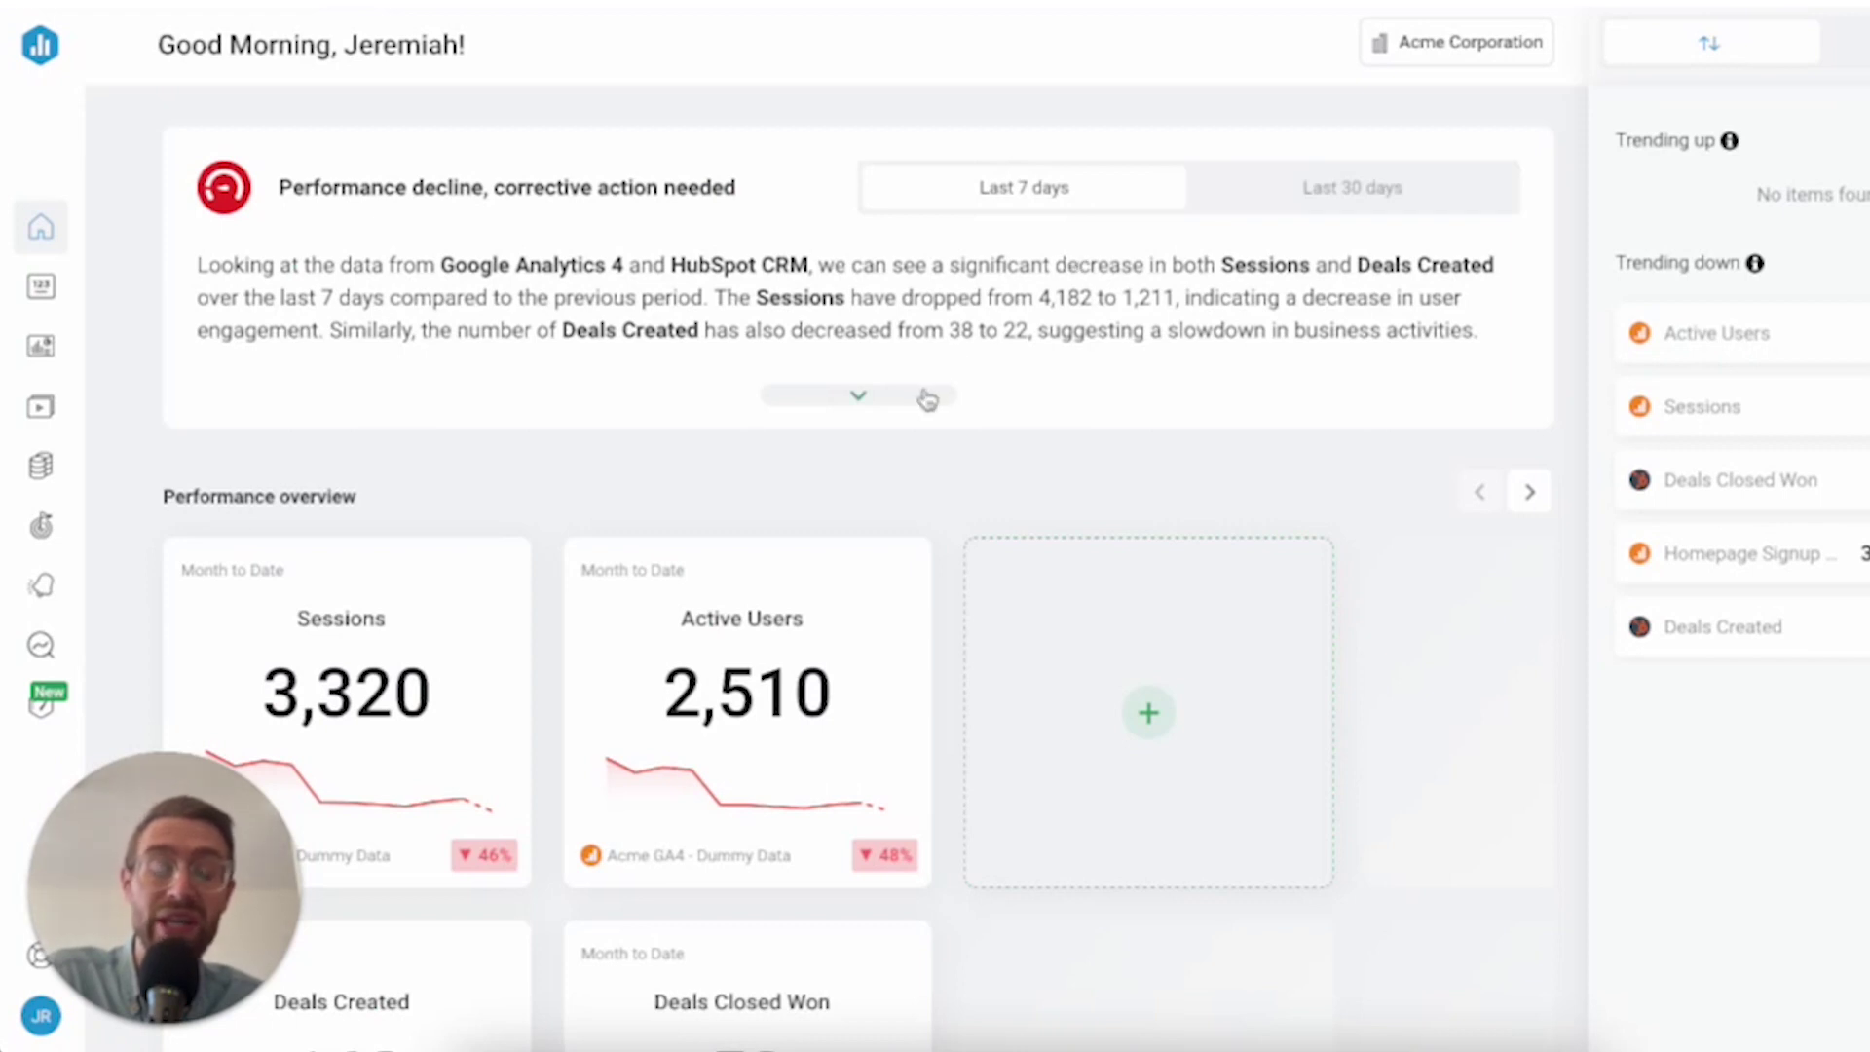
{"action": "scroll", "coordinate": [971, 480], "scroll_direction": "down", "scroll_amount": 1}
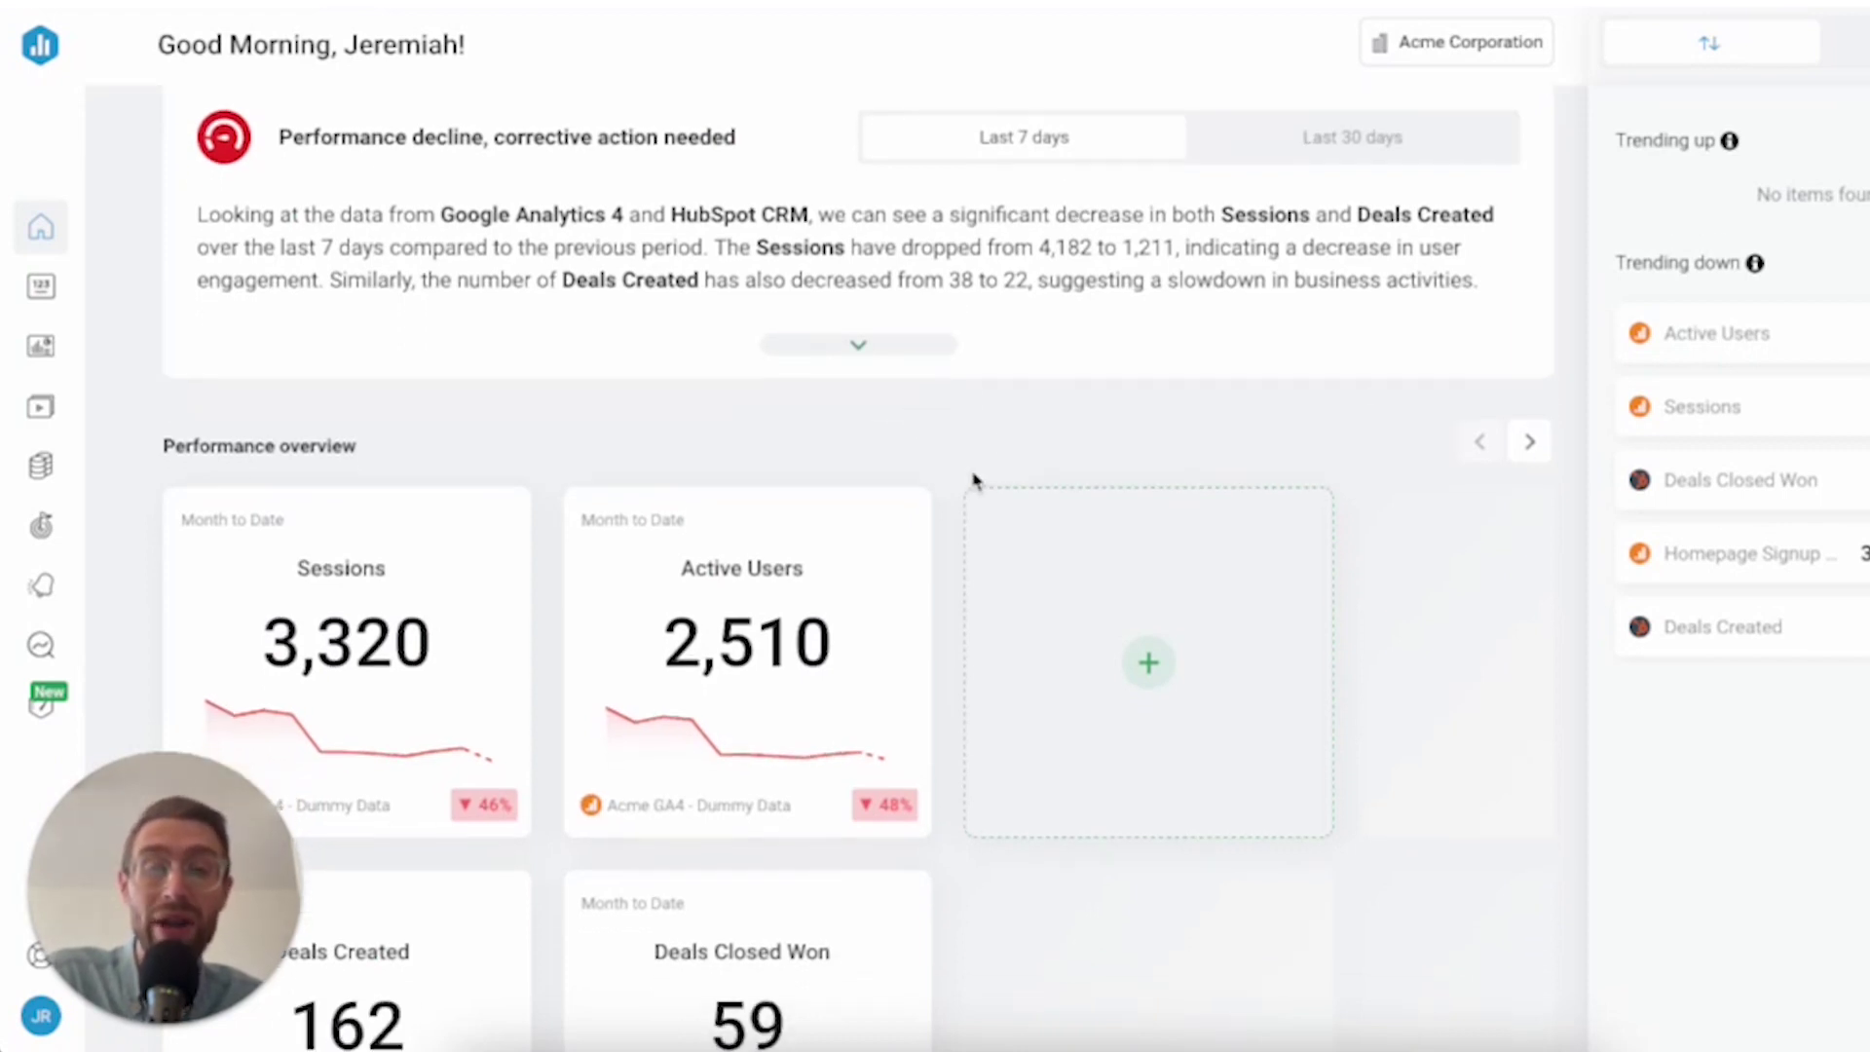
{"action": "scroll", "coordinate": [1220, 544], "scroll_direction": "down", "scroll_amount": 1}
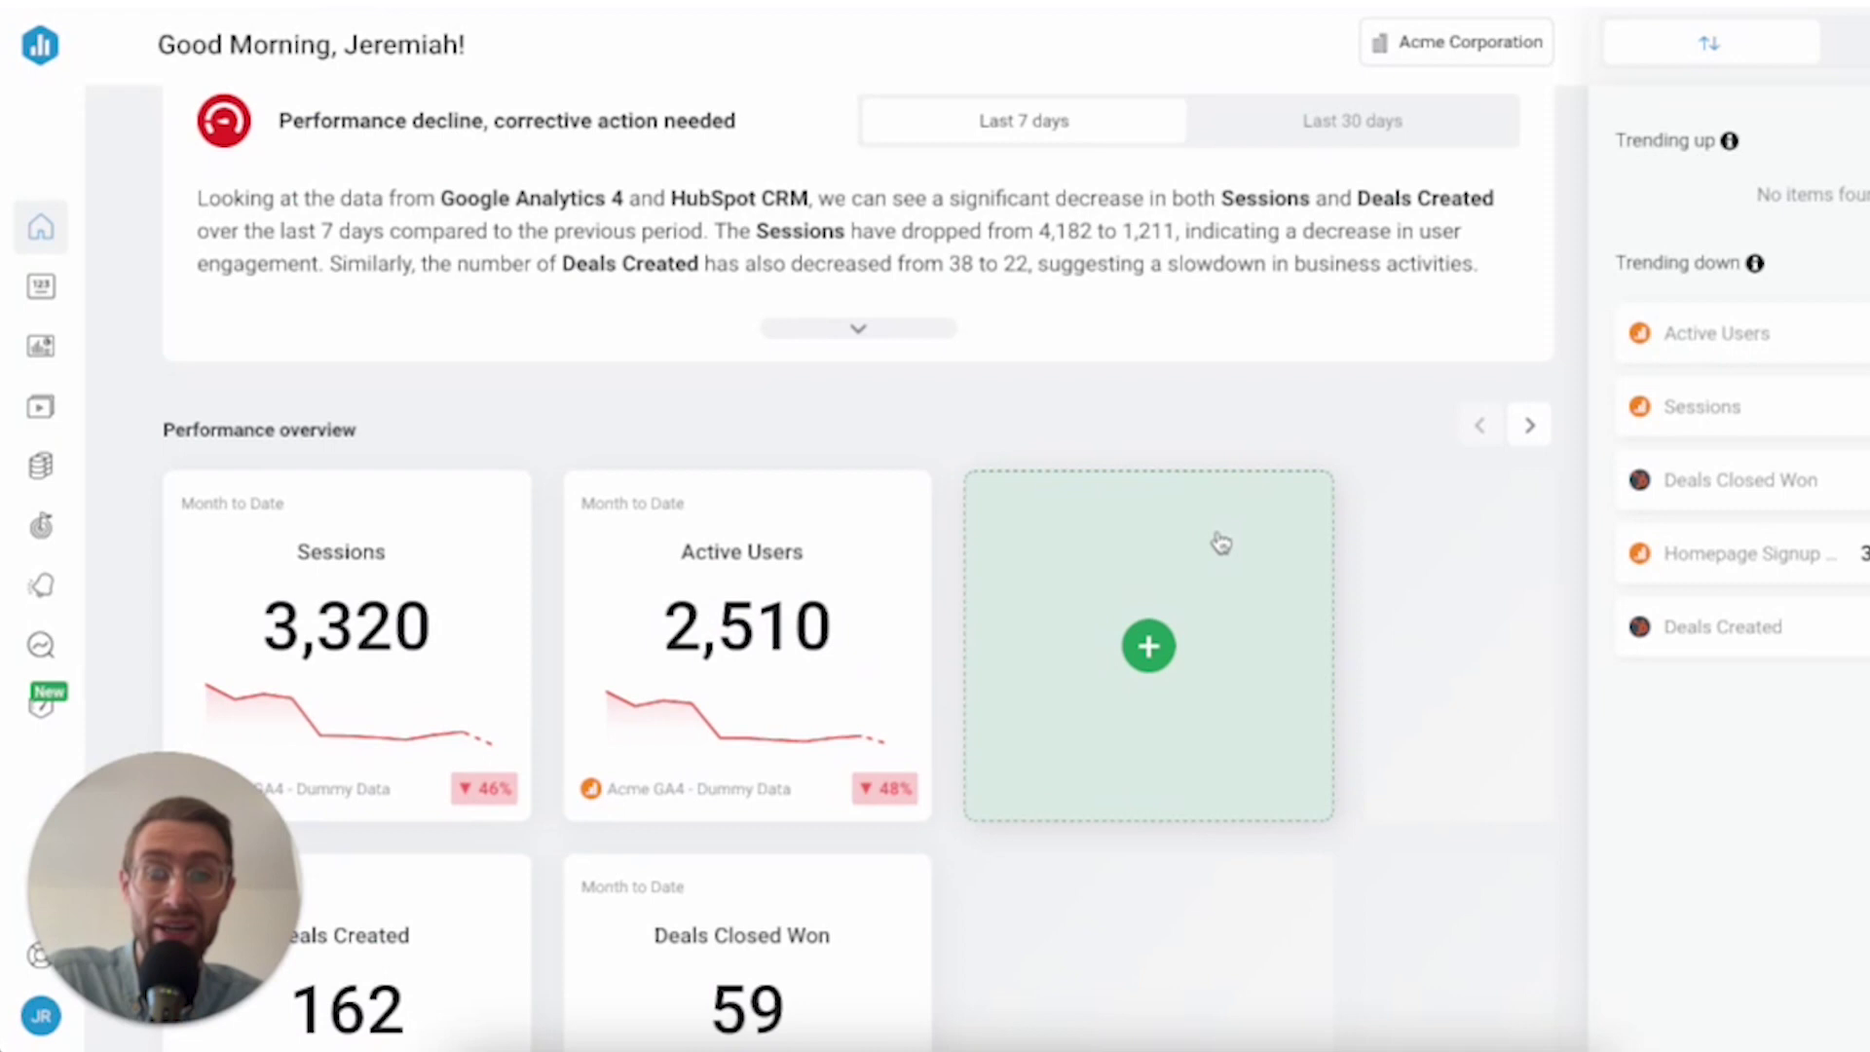
{"action": "scroll", "coordinate": [1220, 543], "scroll_direction": "up", "scroll_amount": 1}
{"action": "scroll", "coordinate": [1220, 543], "scroll_direction": "down", "scroll_amount": 2}
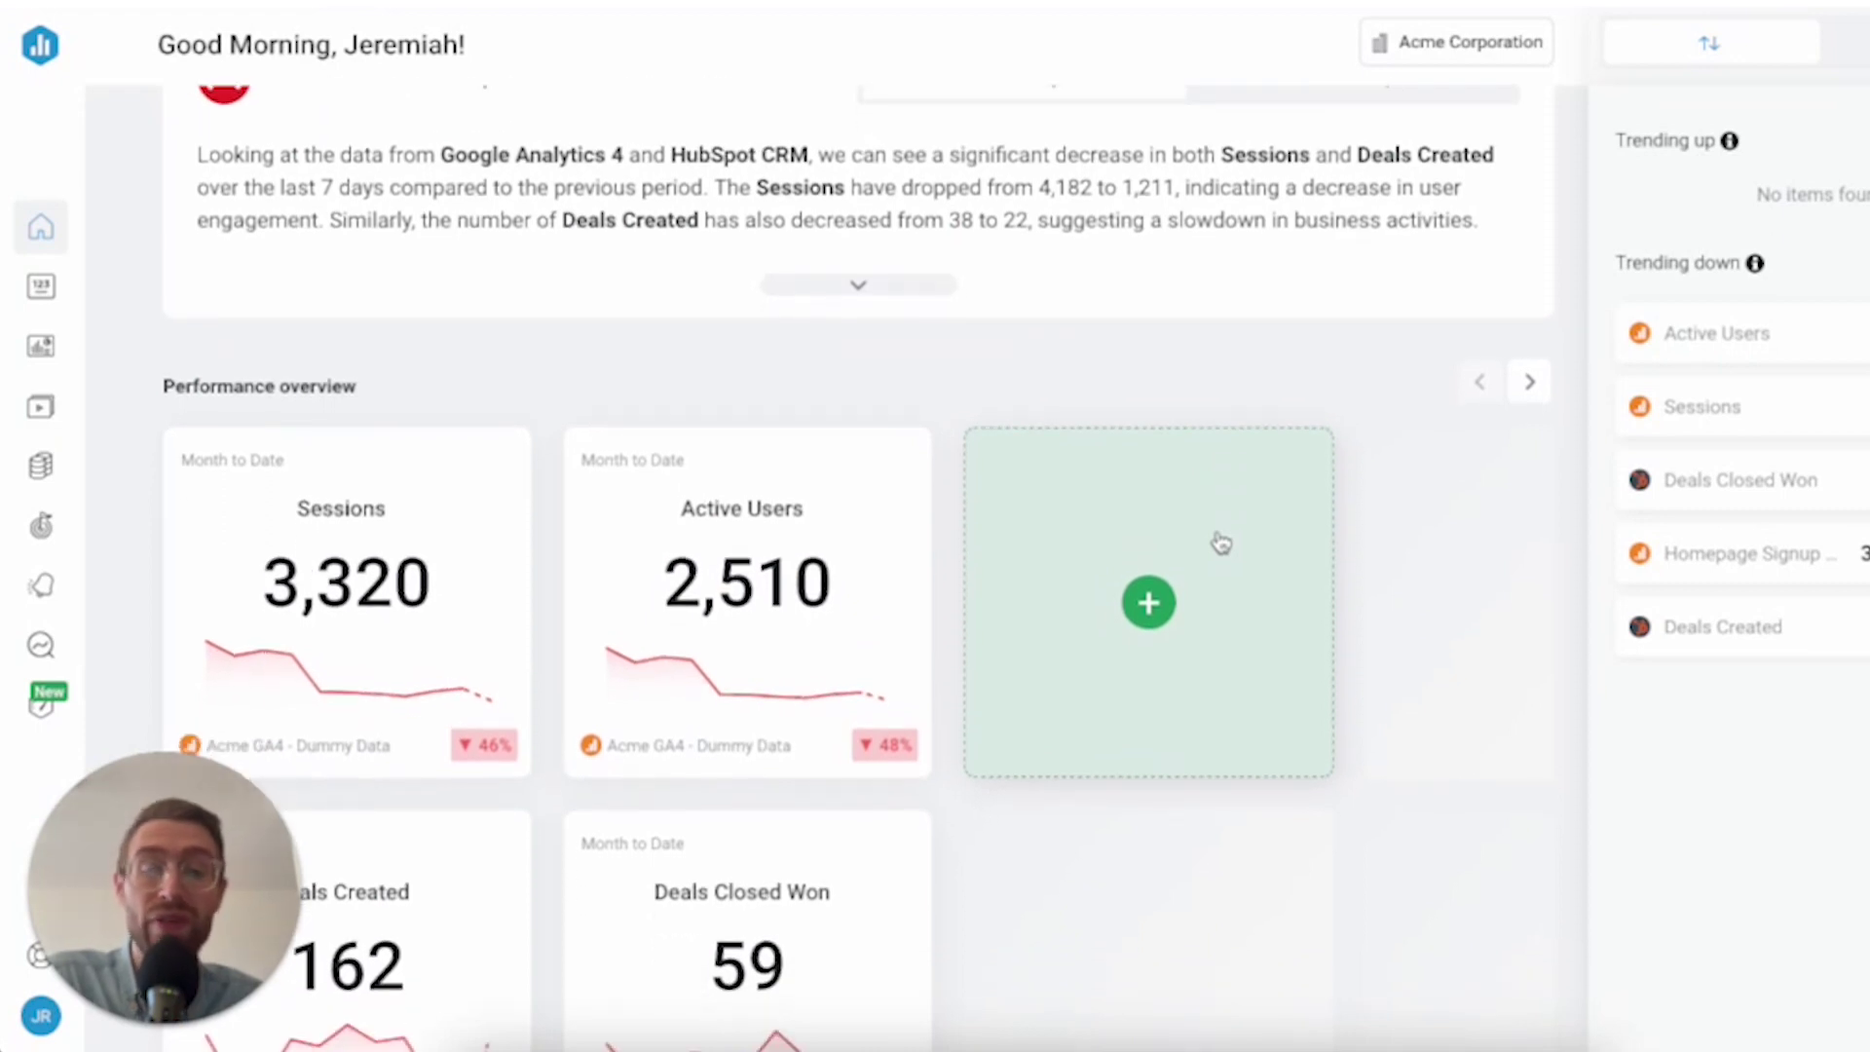
{"action": "scroll", "coordinate": [1220, 544], "scroll_direction": "down", "scroll_amount": 2}
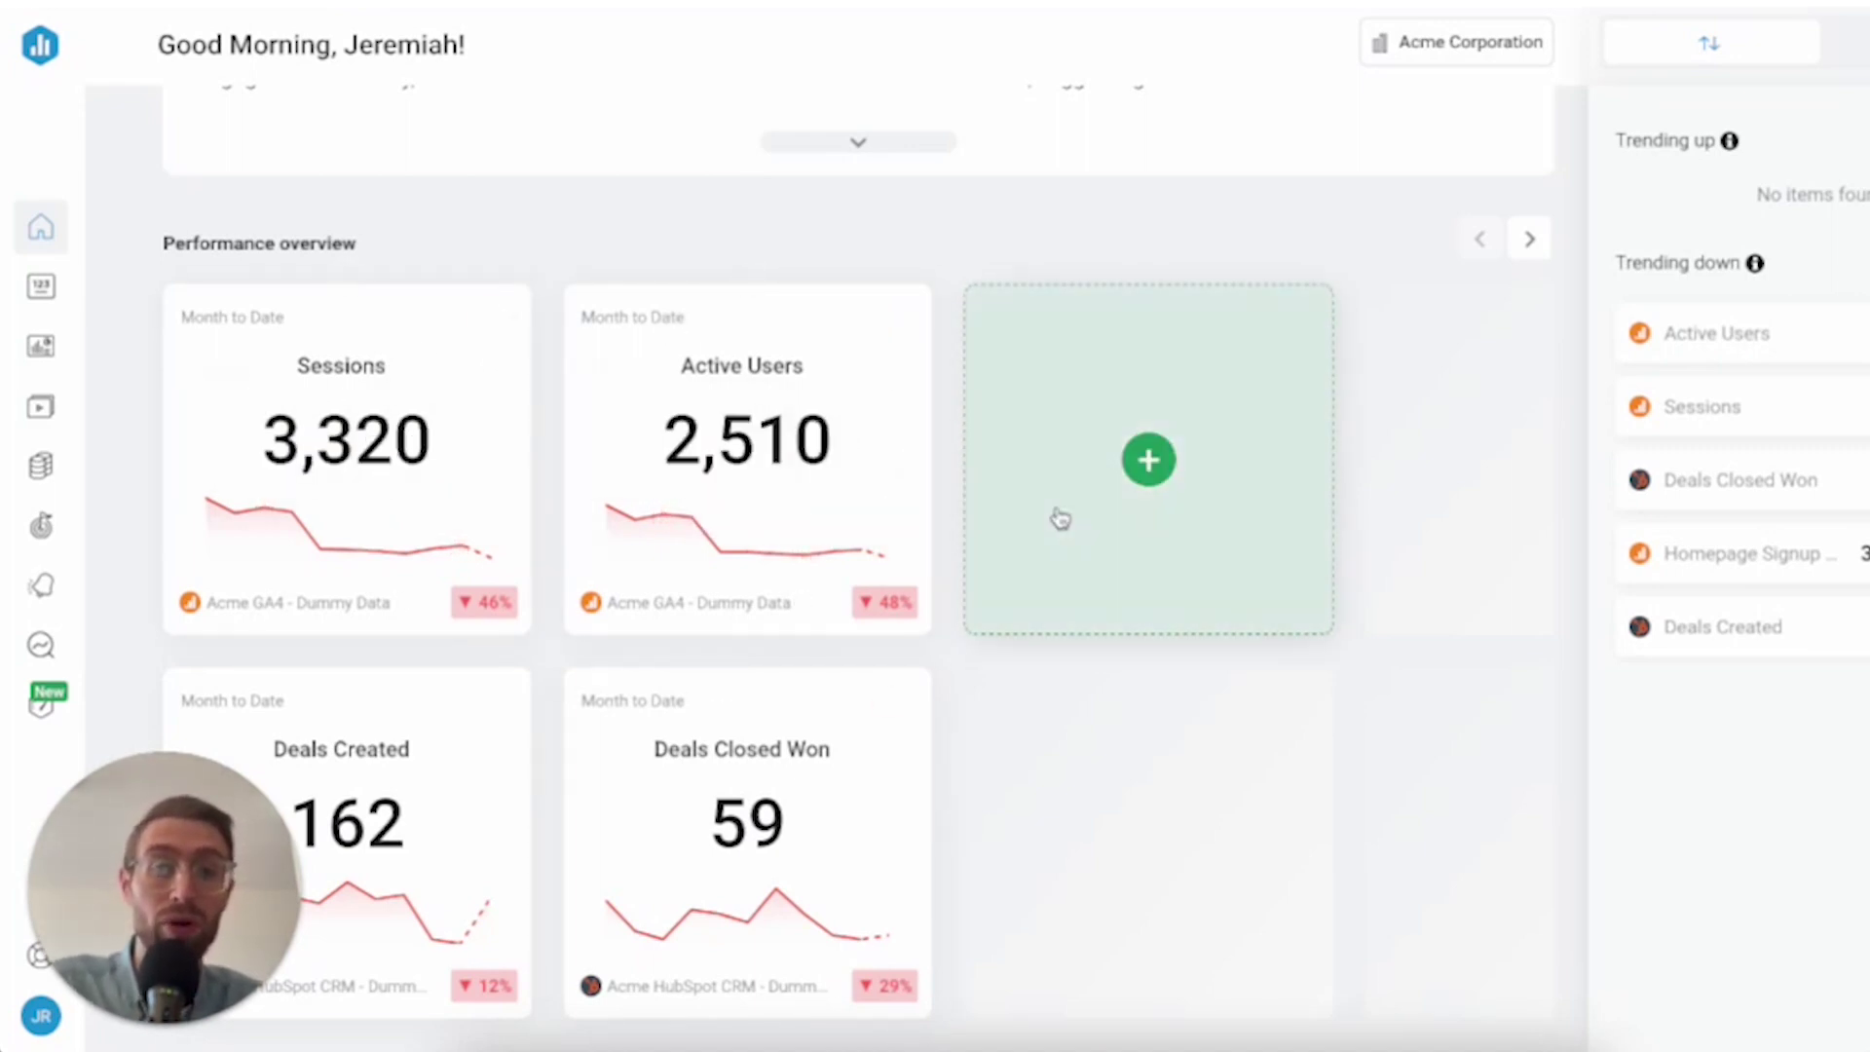
{"action": "scroll", "coordinate": [1060, 517], "scroll_direction": "up", "scroll_amount": 1}
{"action": "scroll", "coordinate": [1060, 517], "scroll_direction": "up", "scroll_amount": 3}
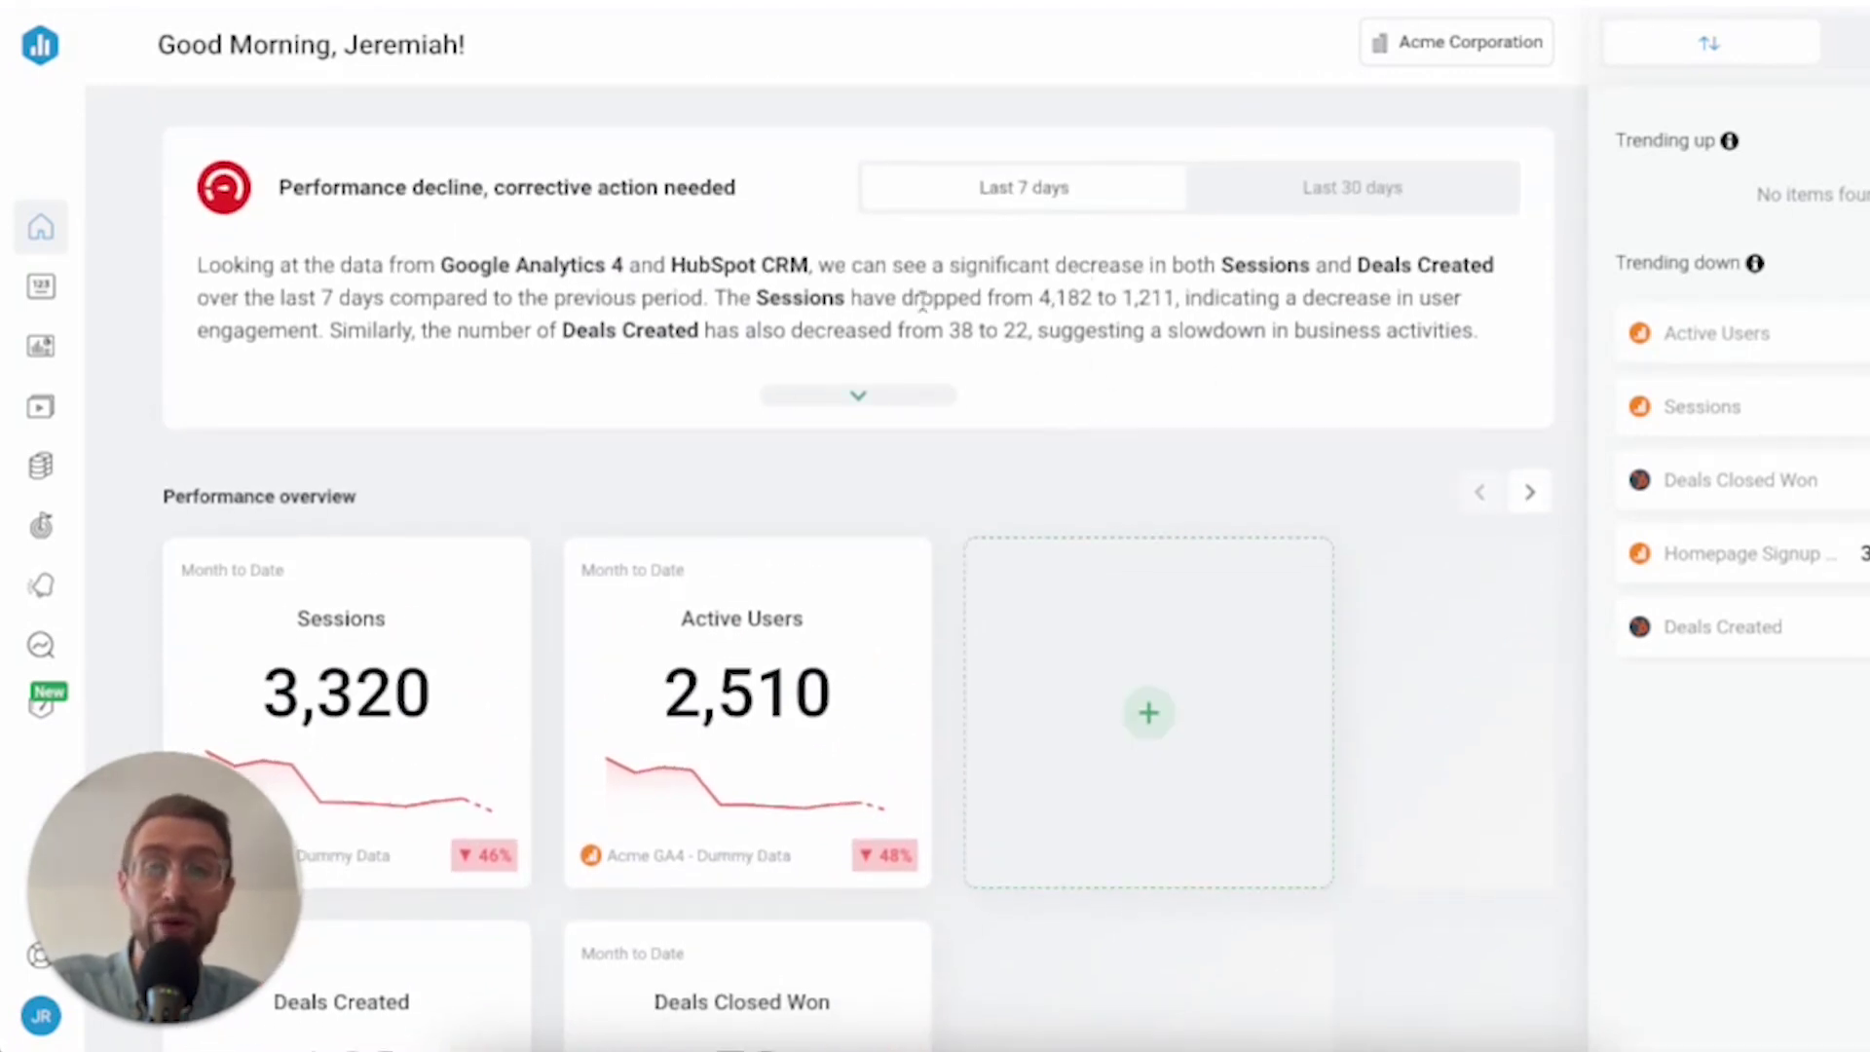
{"action": "scroll", "coordinate": [835, 338], "scroll_direction": "down", "scroll_amount": 3}
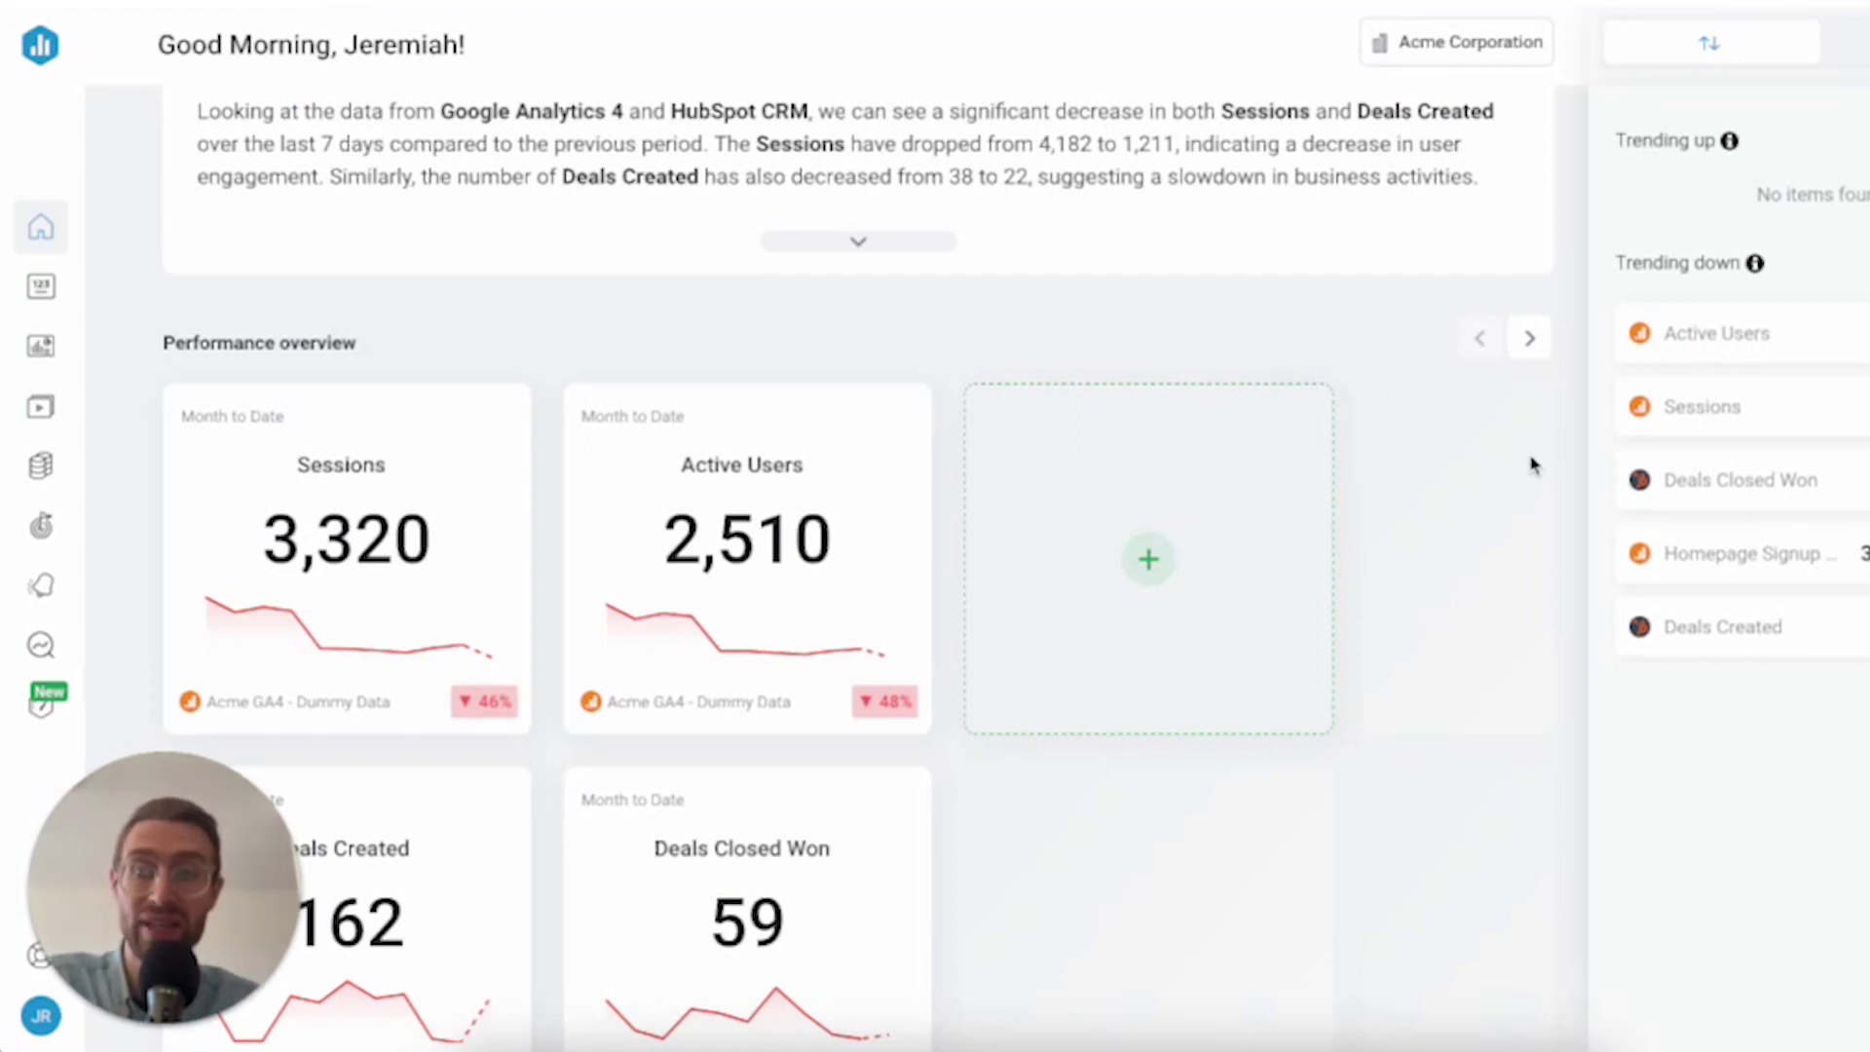
{"action": "scroll", "coordinate": [1532, 465], "scroll_direction": "up", "scroll_amount": 2}
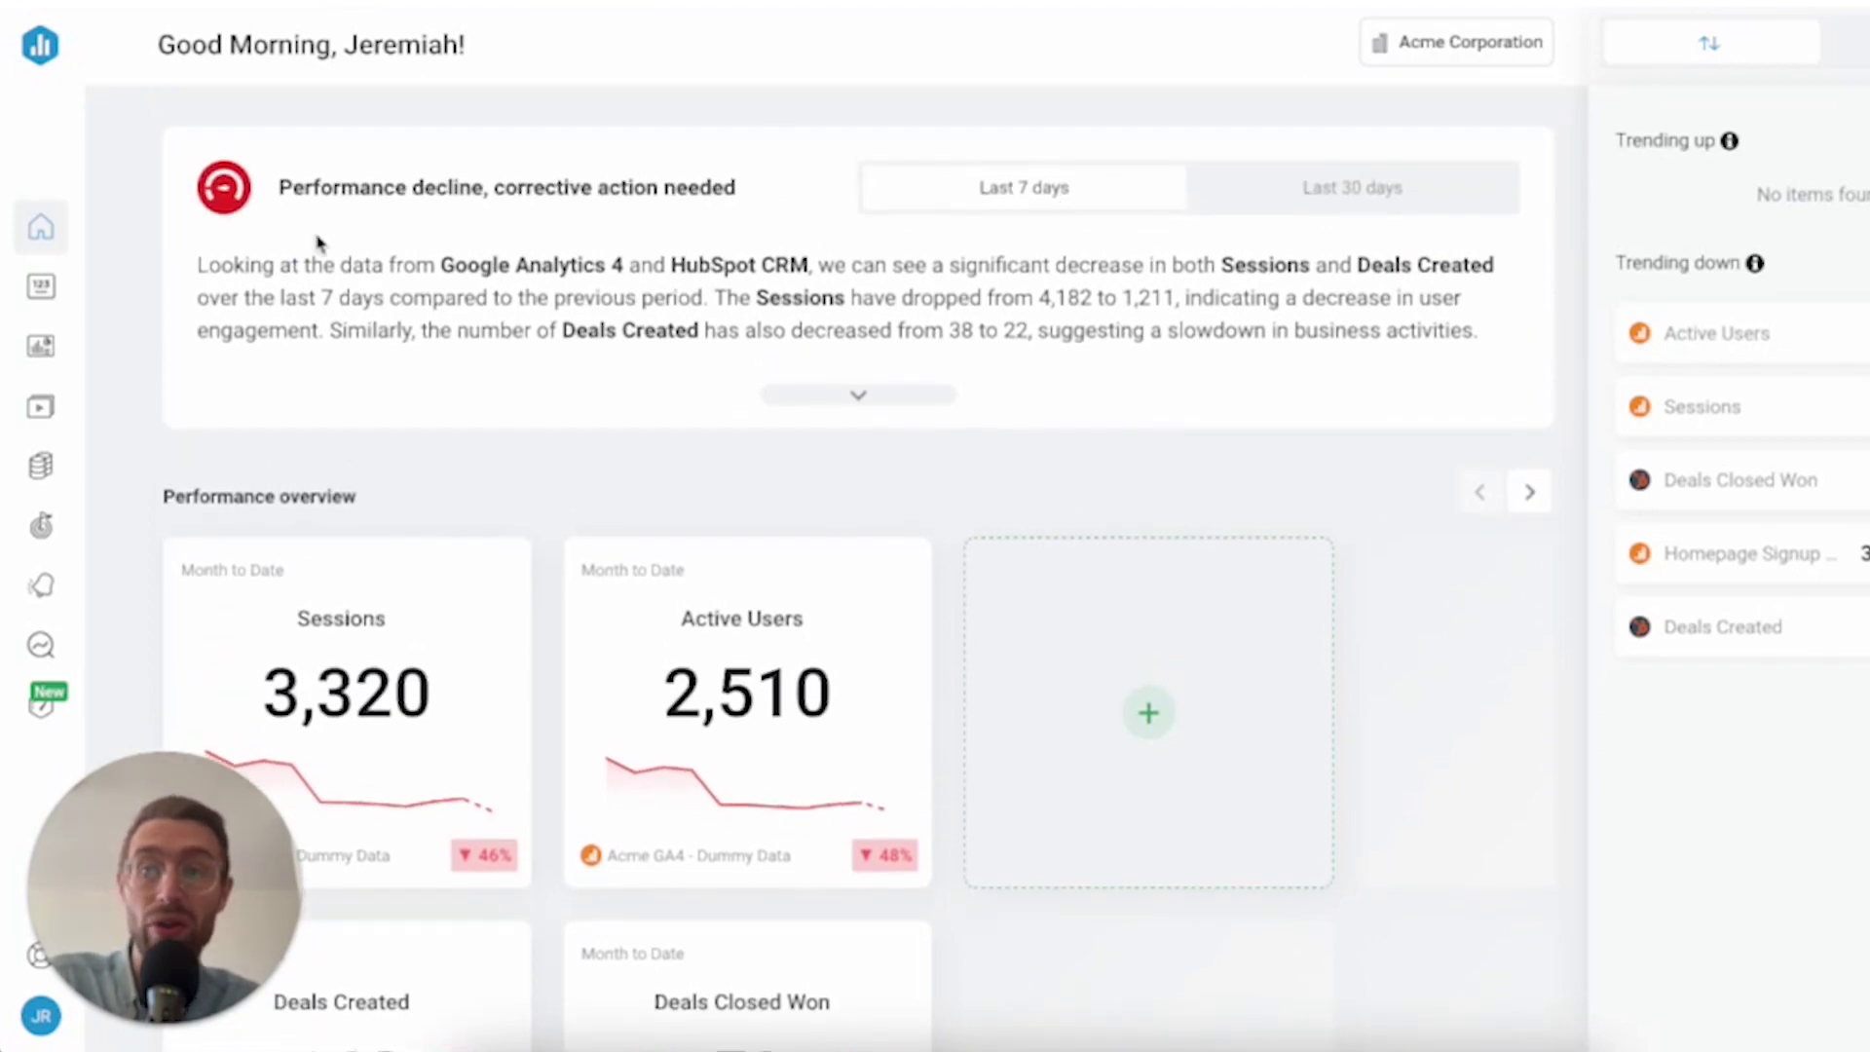